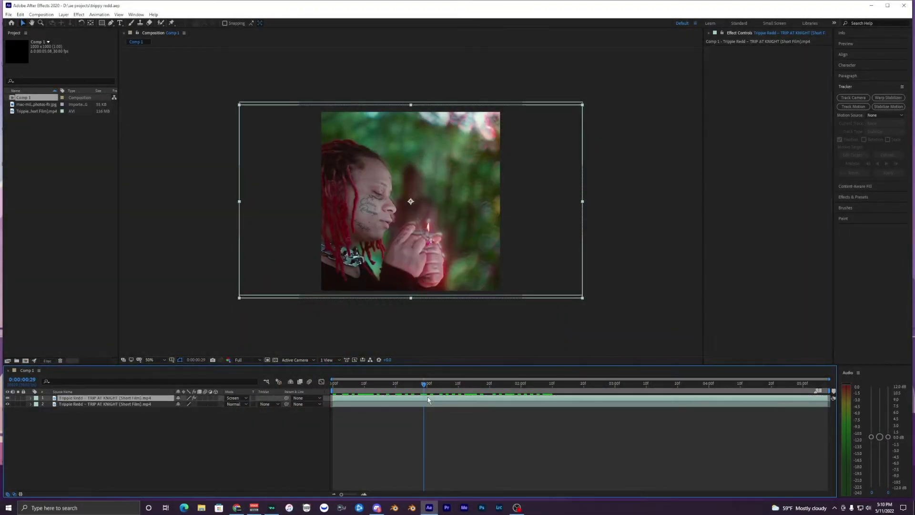
# Review the Deep Glow, S_WipeLine and S_EdgeColorize settings in Effect Controls.
pyautogui.click(728, 176)
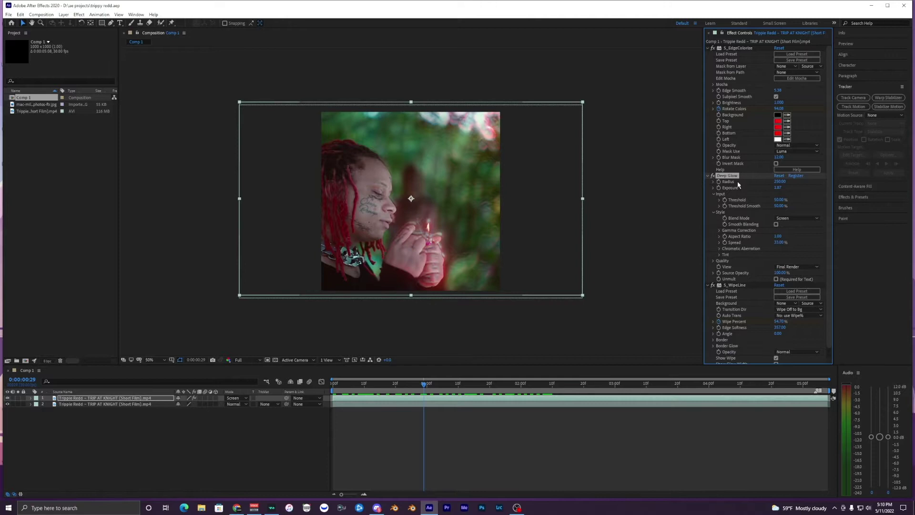
pyautogui.click(734, 285)
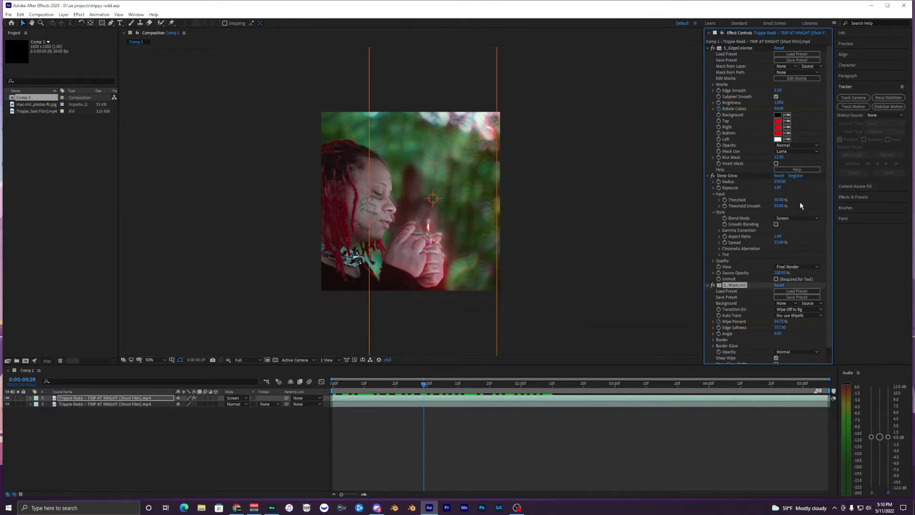
pyautogui.click(726, 176)
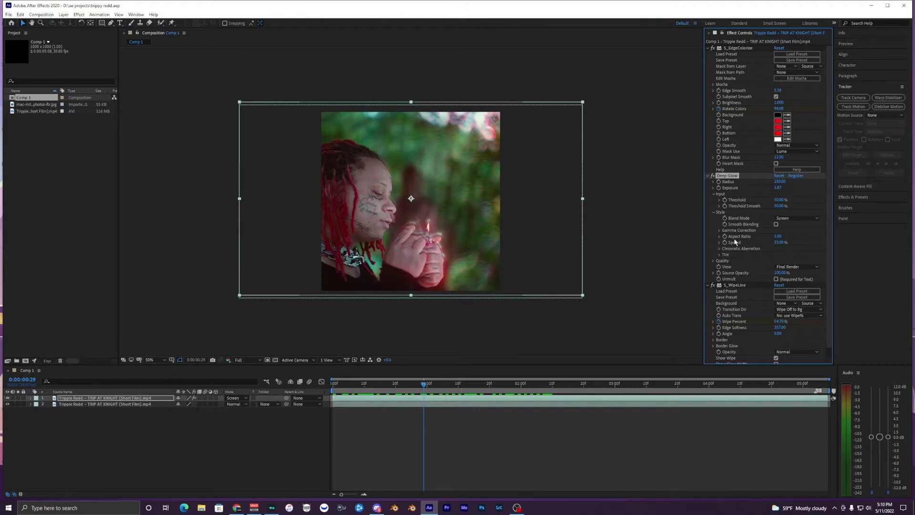
pyautogui.click(738, 48)
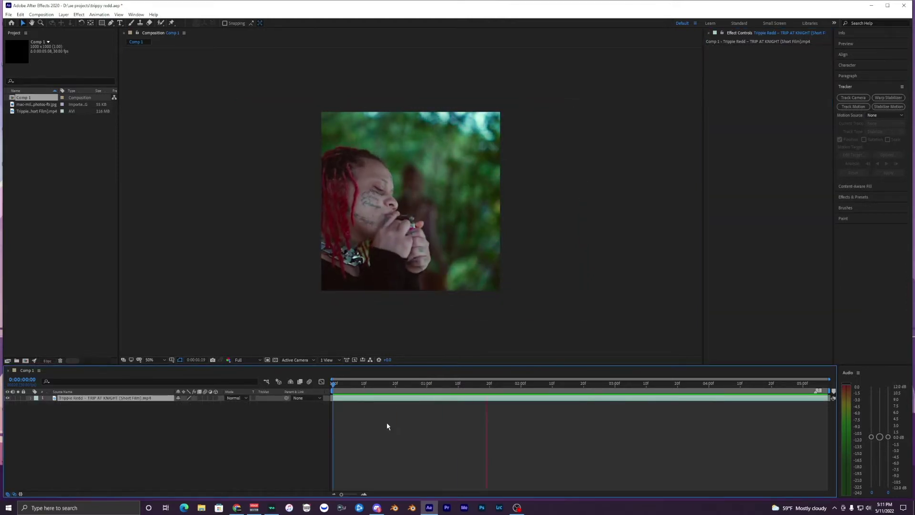
# Search Effects & Presets for 'edgecol' and drag S_EdgeColorize onto the footage layer.
pyautogui.click(350, 386)
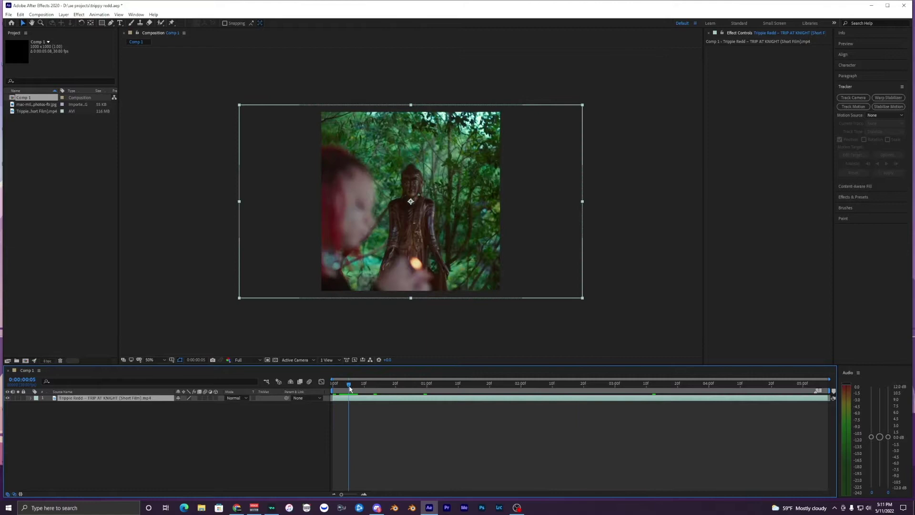
pyautogui.click(856, 197)
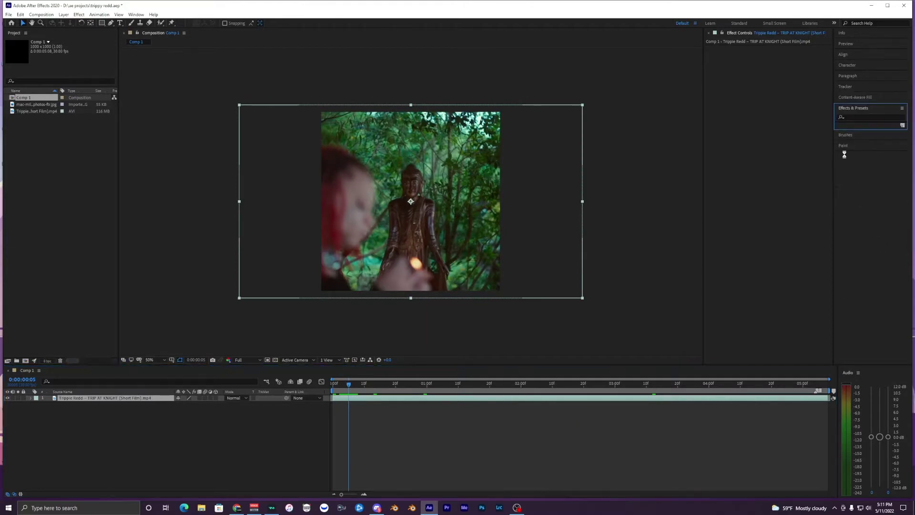
pyautogui.click(853, 117)
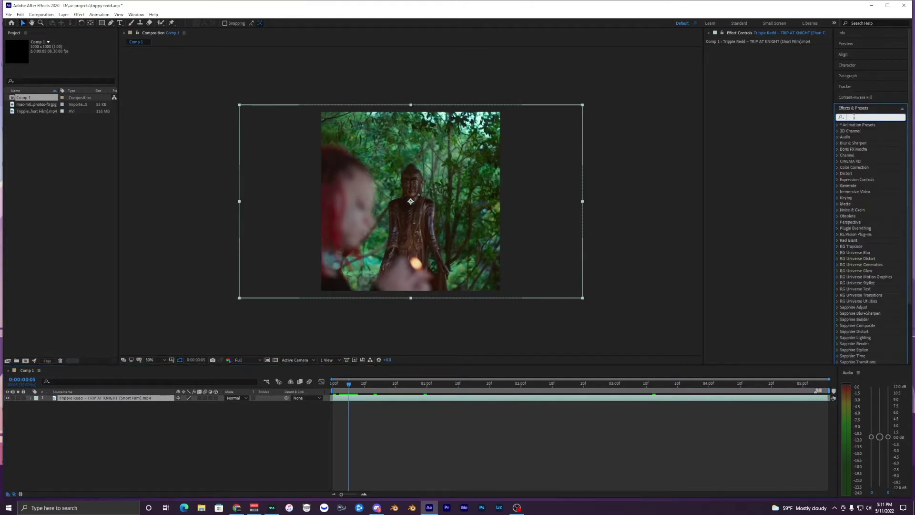
pyautogui.write('edgecol')
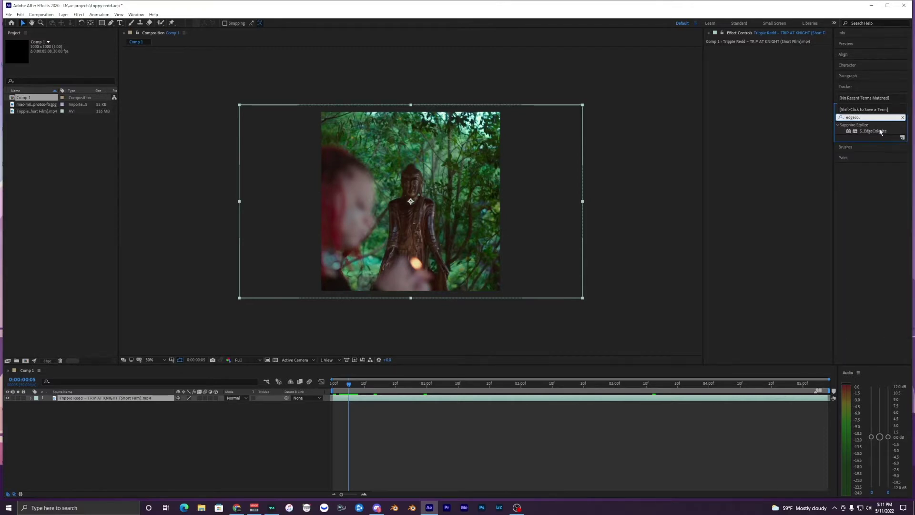
pyautogui.moveTo(880, 132); pyautogui.dragTo(382, 399)
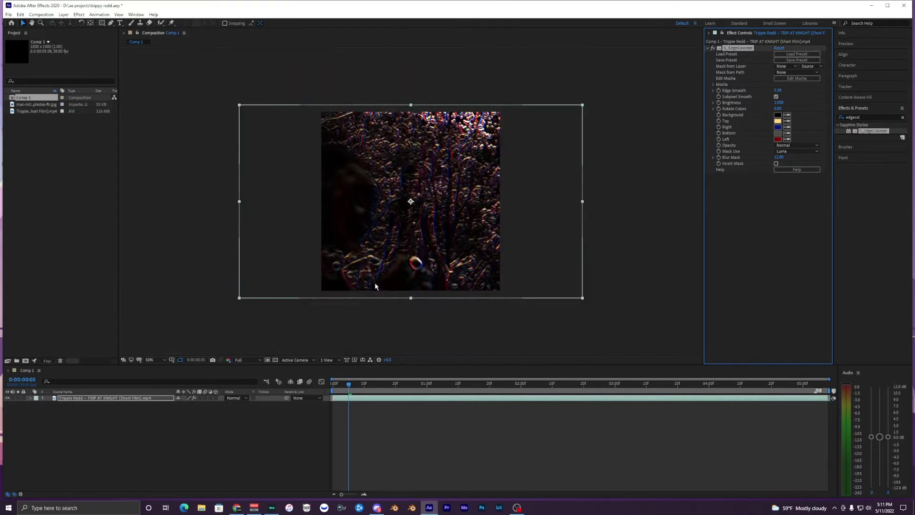
# Play a preview of the clip with the new edge outlines.
pyautogui.click(362, 402)
pyautogui.press('space')
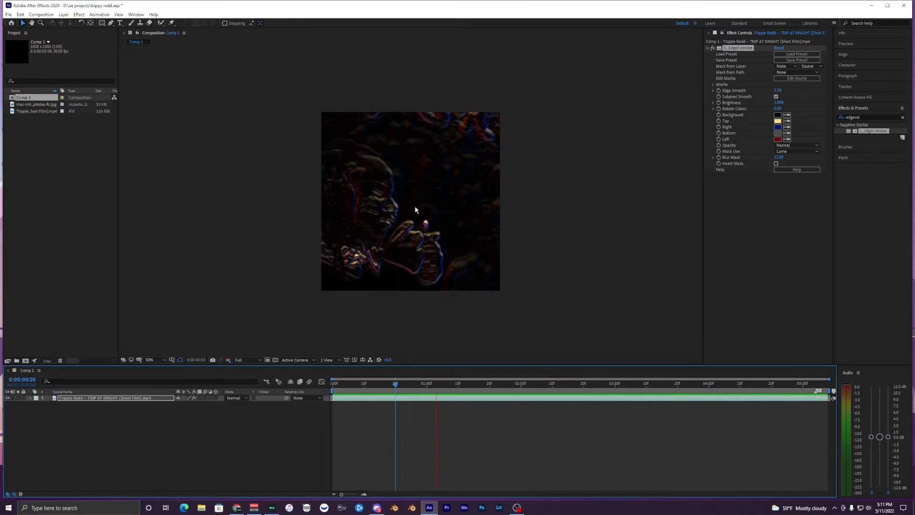
pyautogui.scroll(2, 415, 208)
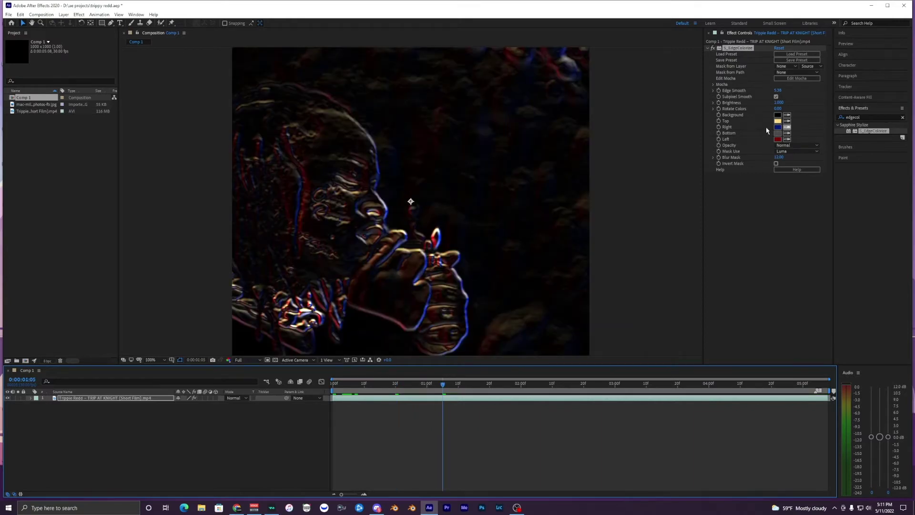
pyautogui.scroll(-2, 441, 229)
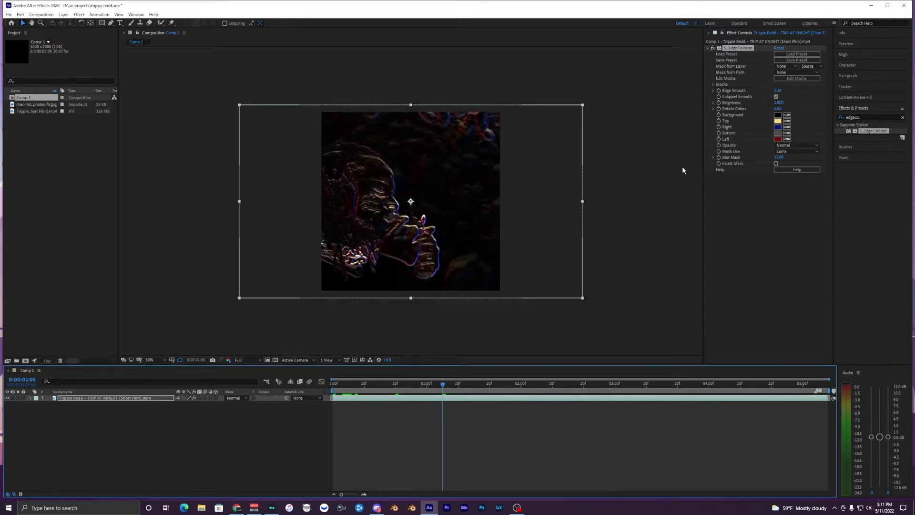
# Set the S_EdgeColorize left edge colour to white and the bottom edge to saturated red.
pyautogui.click(778, 139)
pyautogui.click(536, 260)
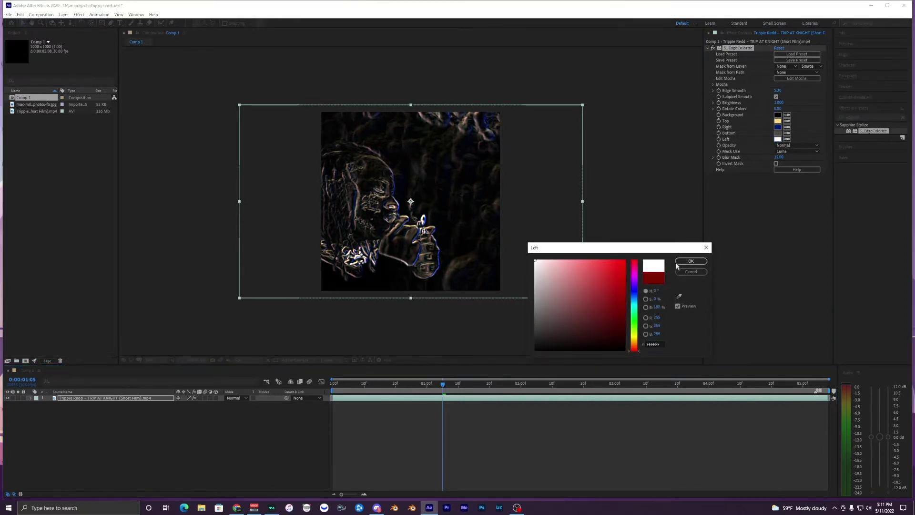
pyautogui.click(691, 261)
pyautogui.click(778, 133)
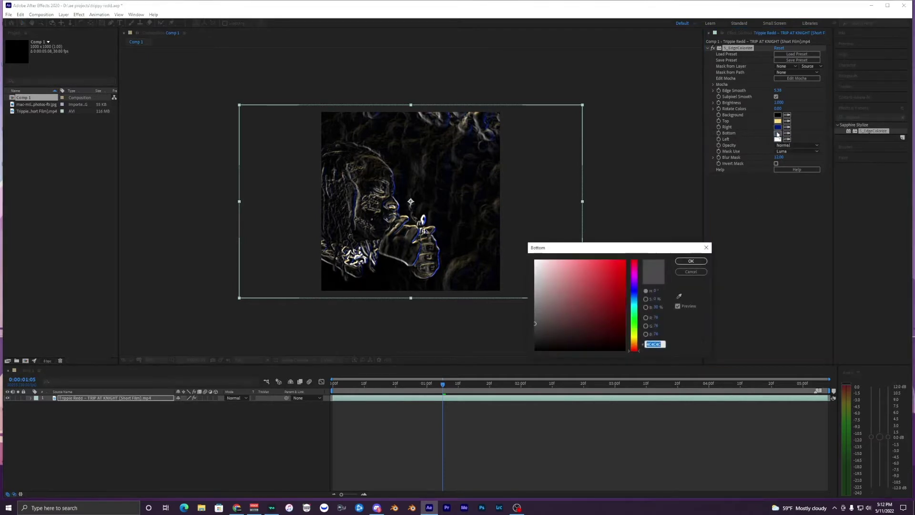
pyautogui.click(635, 271)
pyautogui.moveTo(641, 272); pyautogui.dragTo(648, 257)
pyautogui.click(691, 260)
# Eyedropper the red onto the right and top edge colours.
pyautogui.click(782, 133)
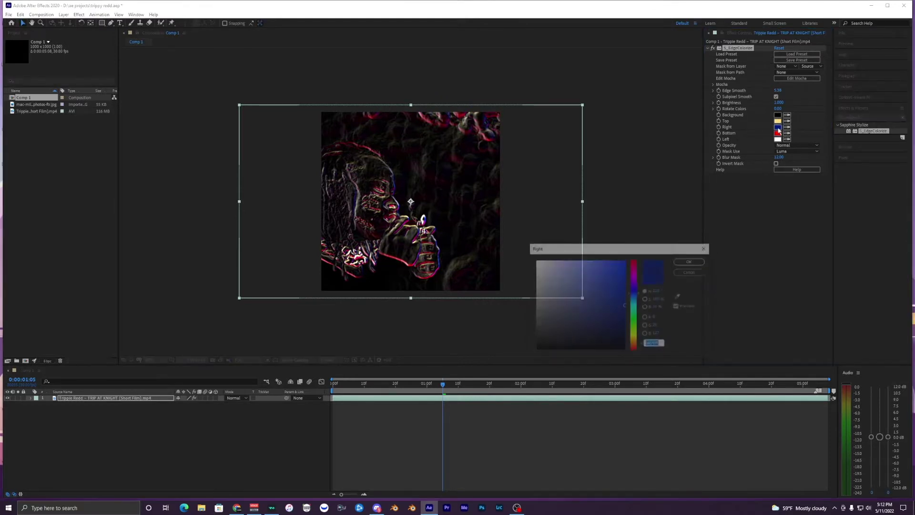
pyautogui.press('Escape')
pyautogui.click(787, 128)
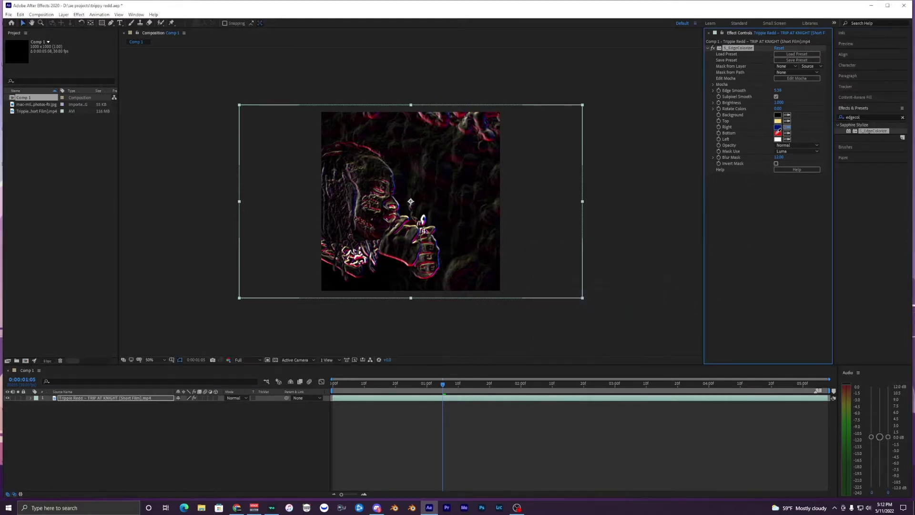
pyautogui.click(777, 133)
pyautogui.click(787, 121)
pyautogui.click(778, 127)
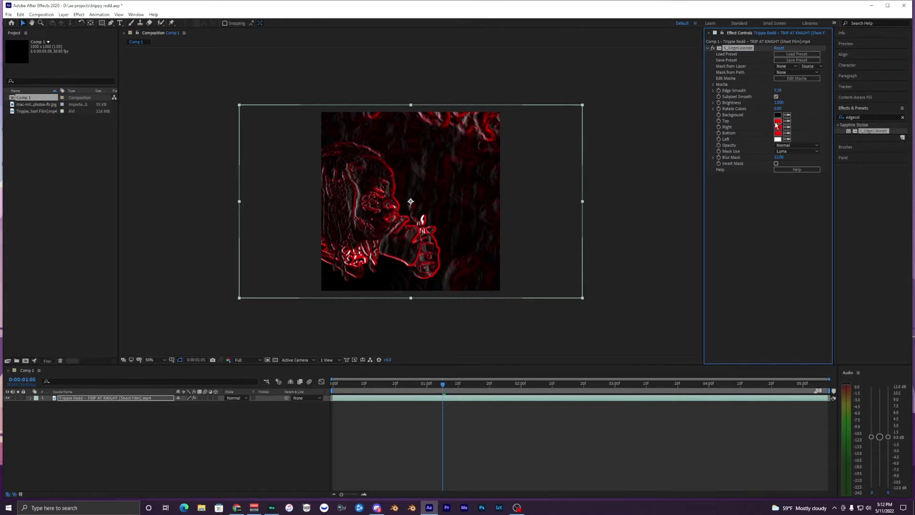
# Try a cyan-blue top edge colour, then cancel to keep it red.
pyautogui.click(777, 121)
pyautogui.click(635, 300)
pyautogui.moveTo(614, 280); pyautogui.dragTo(626, 260)
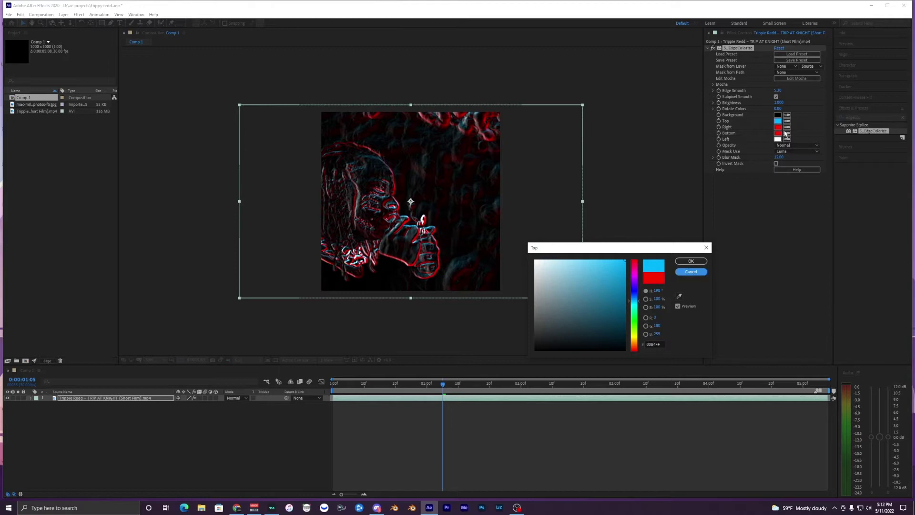
pyautogui.click(706, 247)
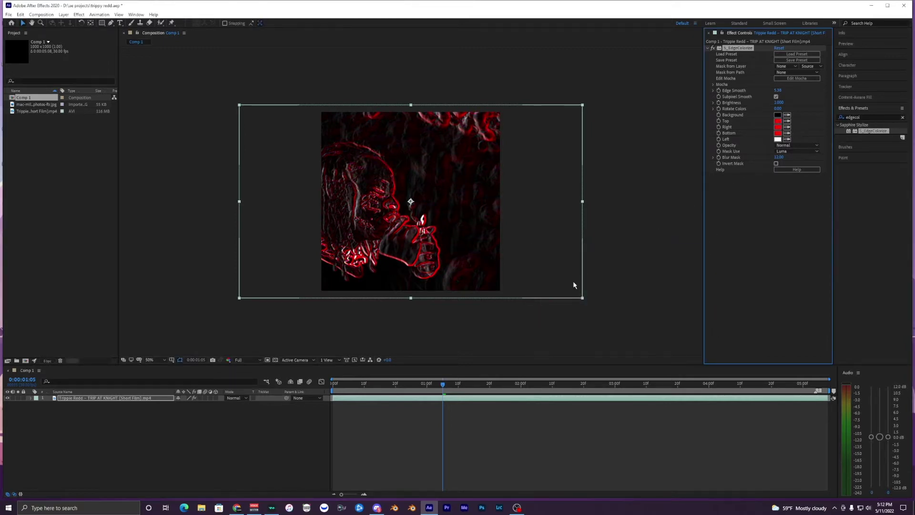
# Scrub, then type S_EdgeColorize's Edge Smooth value as 2, viewing the comp at 100%.
pyautogui.click(443, 401)
pyautogui.click(758, 213)
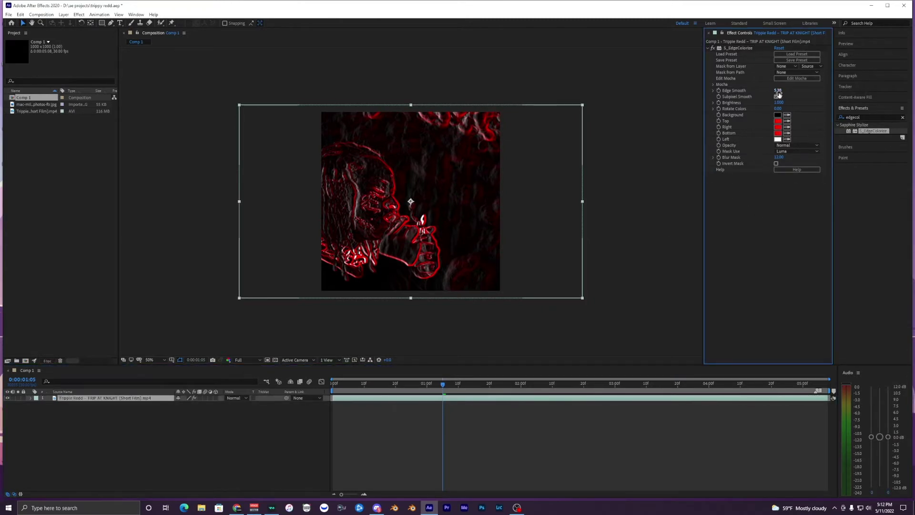
pyautogui.moveTo(777, 90); pyautogui.dragTo(774, 90)
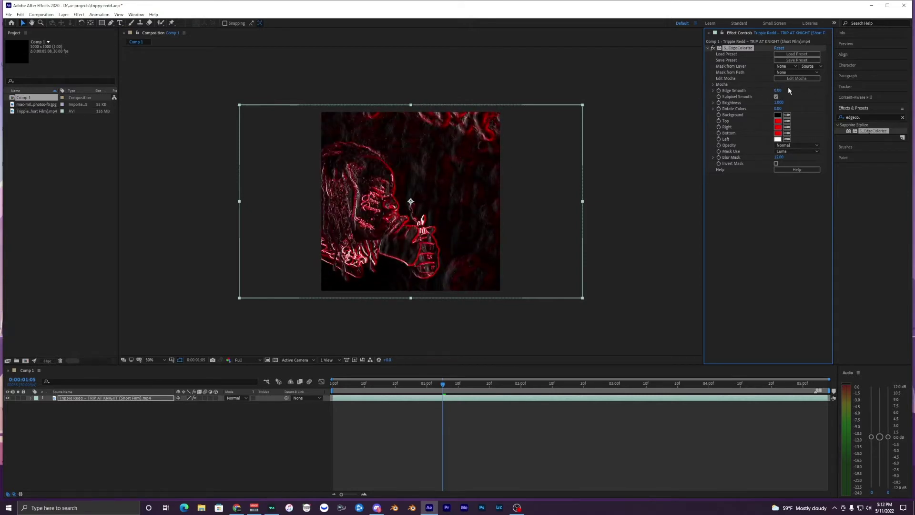
pyautogui.press('/')
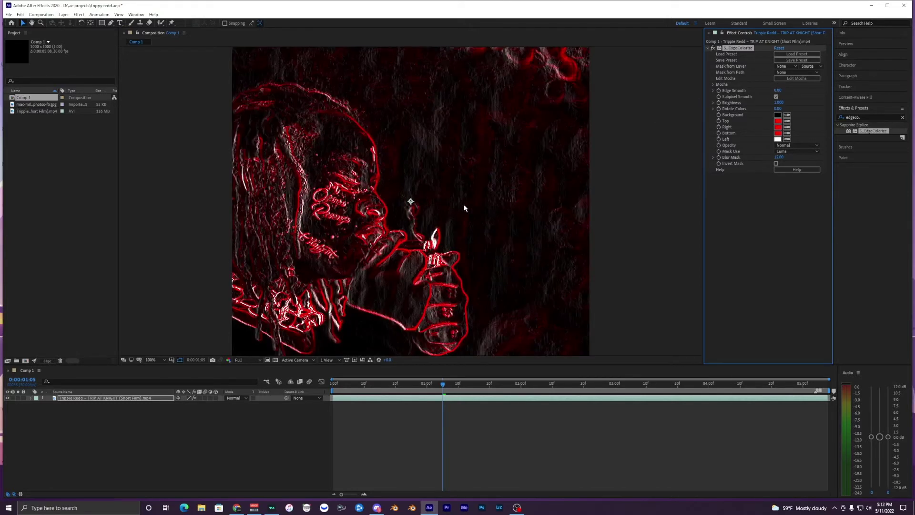
pyautogui.click(777, 90)
pyautogui.write('2')
pyautogui.press('Return')
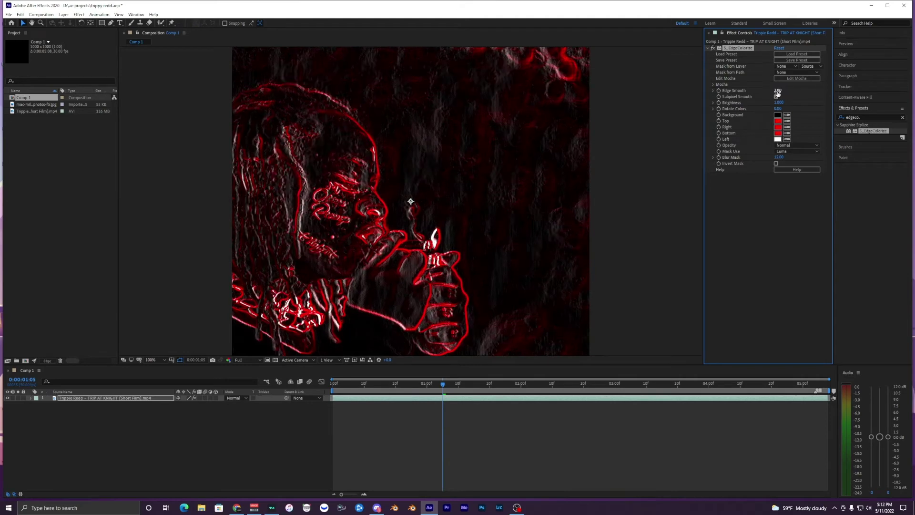
pyautogui.click(778, 90)
pyautogui.write('3')
pyautogui.press('Return')
pyautogui.press(',')
pyautogui.click(867, 117)
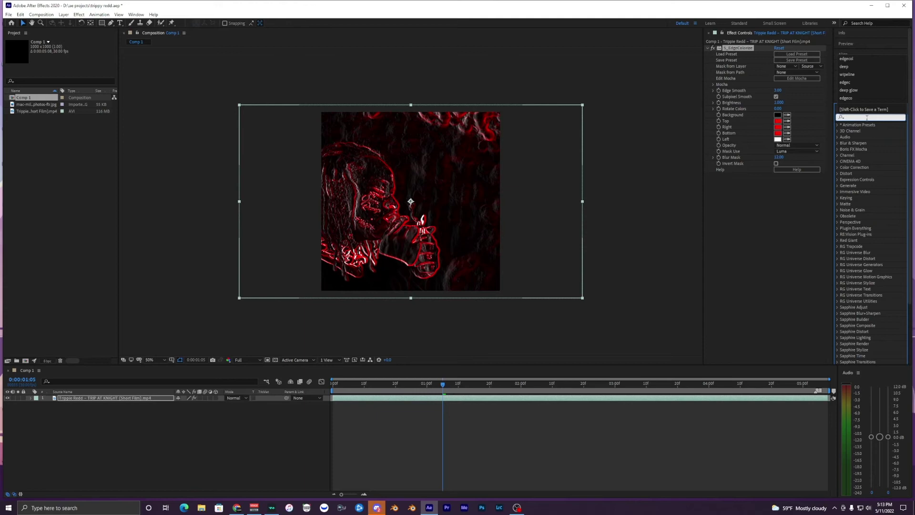
pyautogui.write('deep')
pyautogui.doubleClick(862, 149)
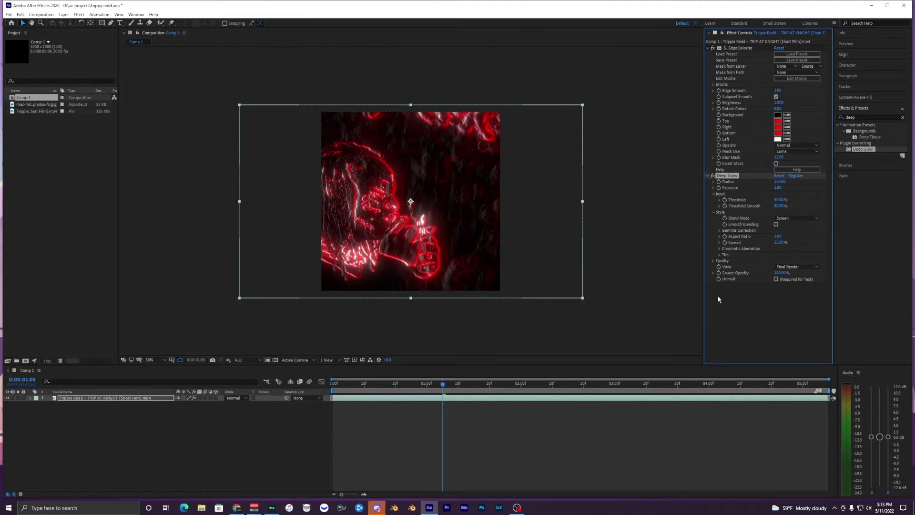
pyautogui.click(332, 384)
pyautogui.press('space')
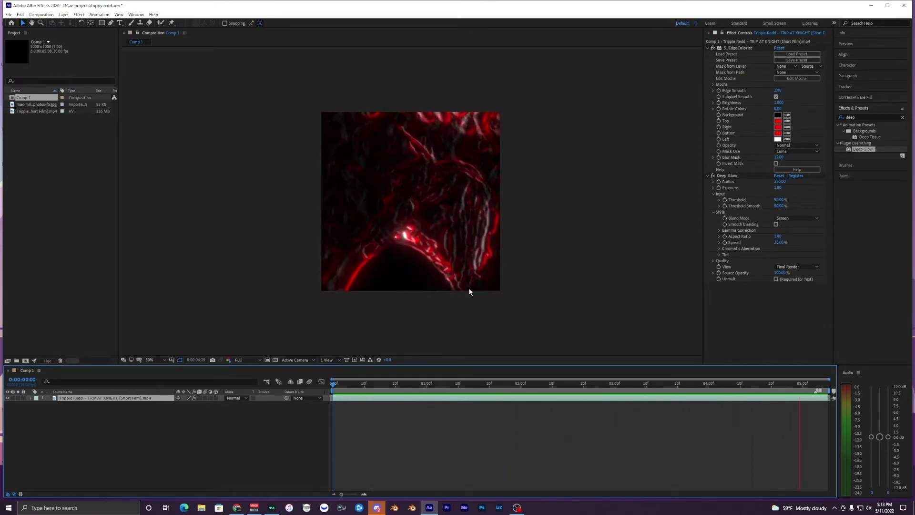
pyautogui.press('space')
pyautogui.moveTo(357, 391); pyautogui.dragTo(490, 391)
# Select the clip layer and duplicate it with Ctrl+D.
pyautogui.click(433, 409)
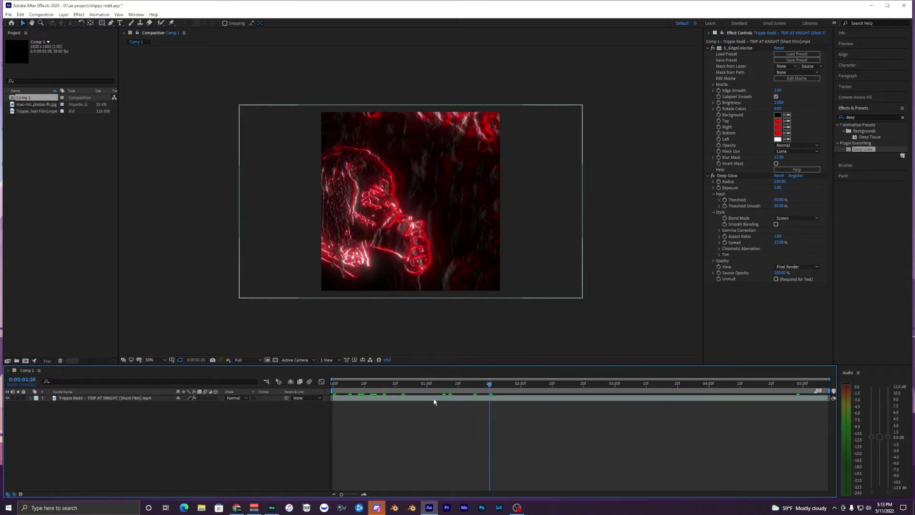
pyautogui.click(400, 398)
pyautogui.click(408, 414)
pyautogui.click(398, 398)
pyautogui.hotkey('ctrl', 'd')
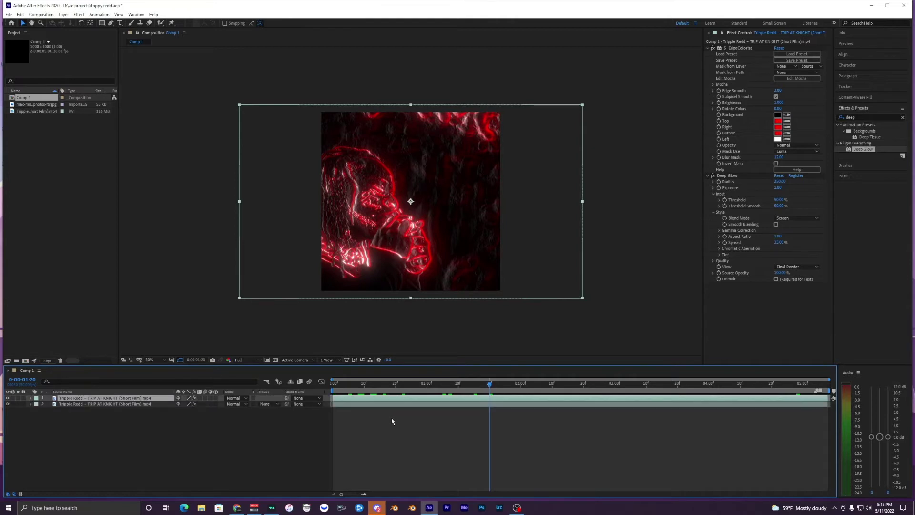
# Delete the S_EdgeColorize and Deep Glow effects from the lower duplicate layer.
pyautogui.click(380, 409)
pyautogui.click(379, 404)
pyautogui.click(737, 48)
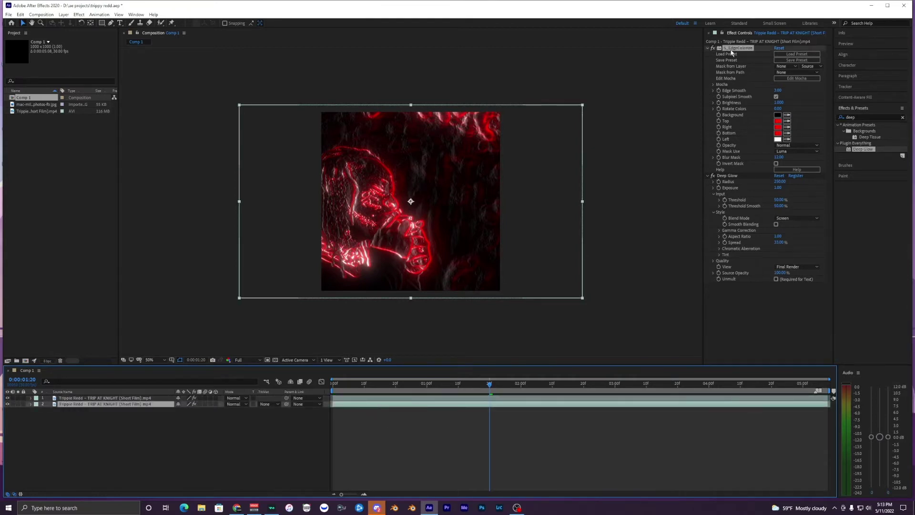
pyautogui.press('Delete')
pyautogui.click(729, 48)
pyautogui.press('Delete')
# Copy both effects from the top layer and paste them onto the lower layer.
pyautogui.click(440, 399)
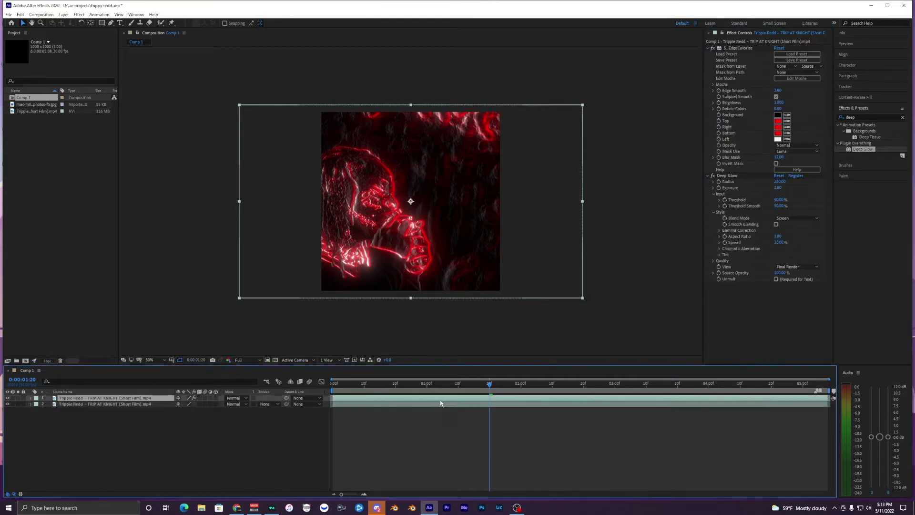
pyautogui.click(727, 176)
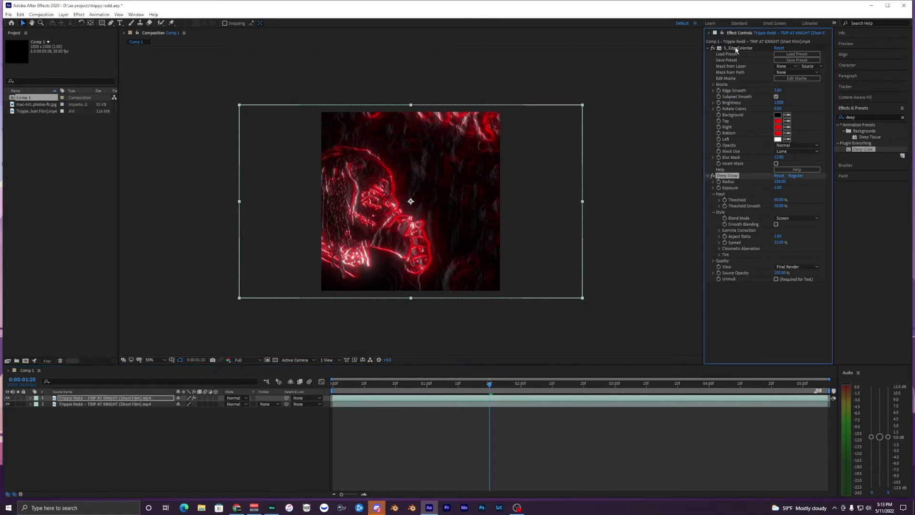
pyautogui.hotkey('ctrl', 'a')
pyautogui.hotkey('ctrl', 'c')
pyautogui.click(353, 404)
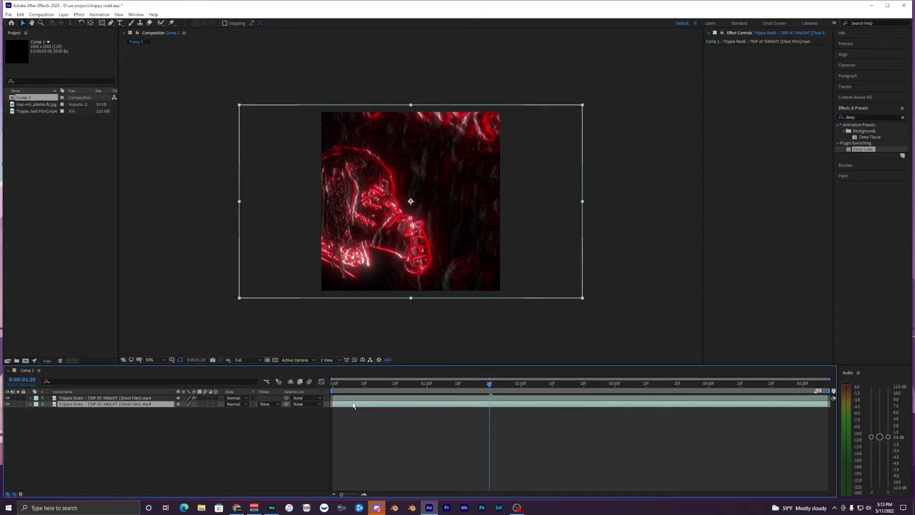
pyautogui.hotkey('ctrl', 'v')
pyautogui.click(234, 404)
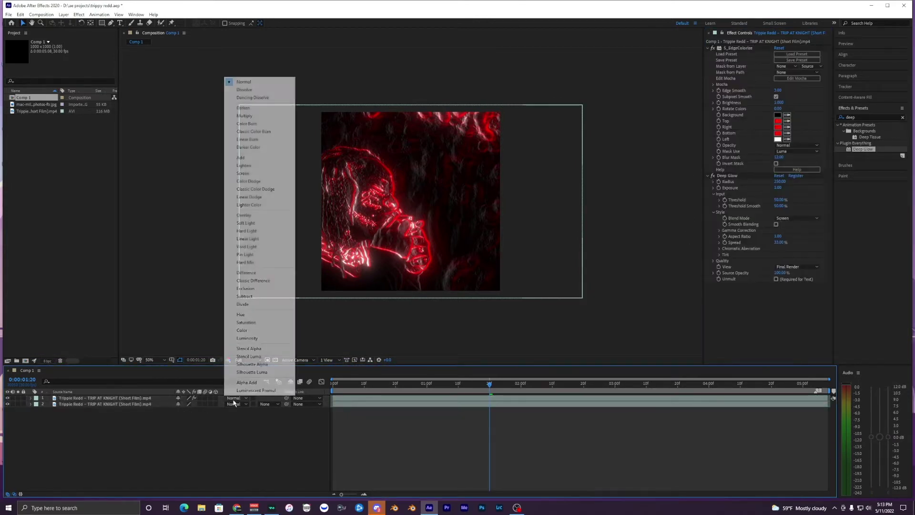
# Set the top glowing layer's blend mode to Screen and preview the result.
pyautogui.click(243, 173)
pyautogui.moveTo(394, 383); pyautogui.dragTo(427, 398)
pyautogui.press('space')
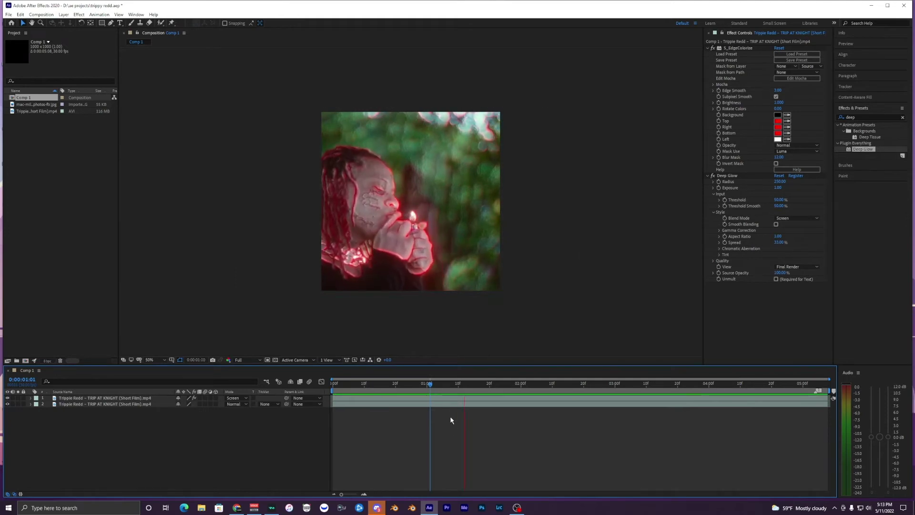
pyautogui.press('space')
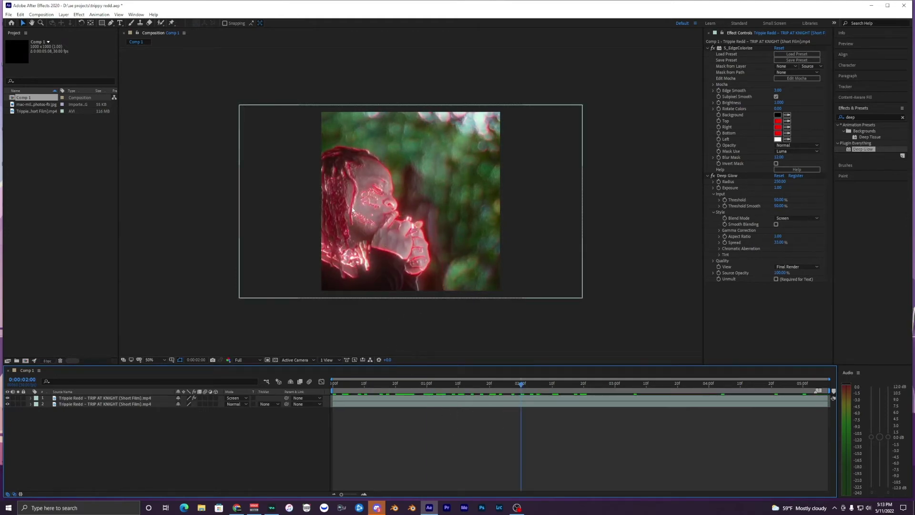
pyautogui.scroll(2, 353, 210)
pyautogui.scroll(-2, 317, 231)
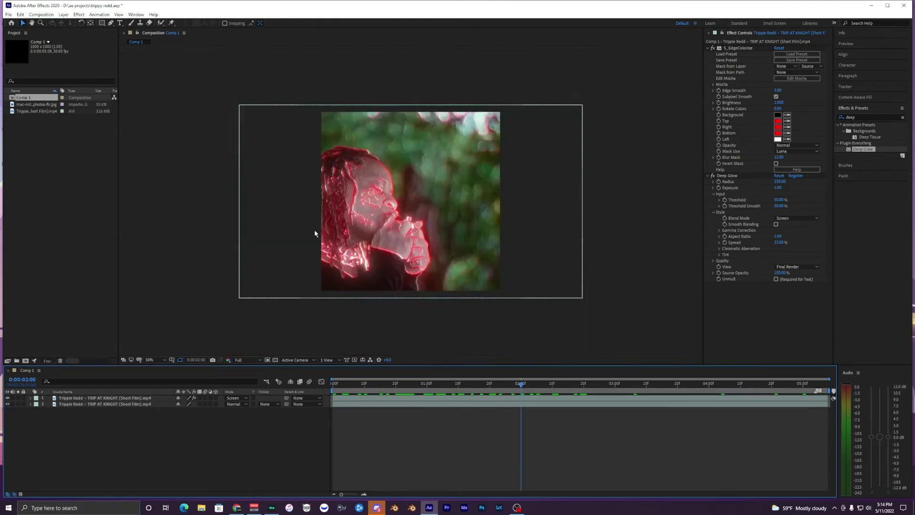
# Scale the top glowing layer up to about 102% and preview it.
pyautogui.click(387, 396)
pyautogui.press('s')
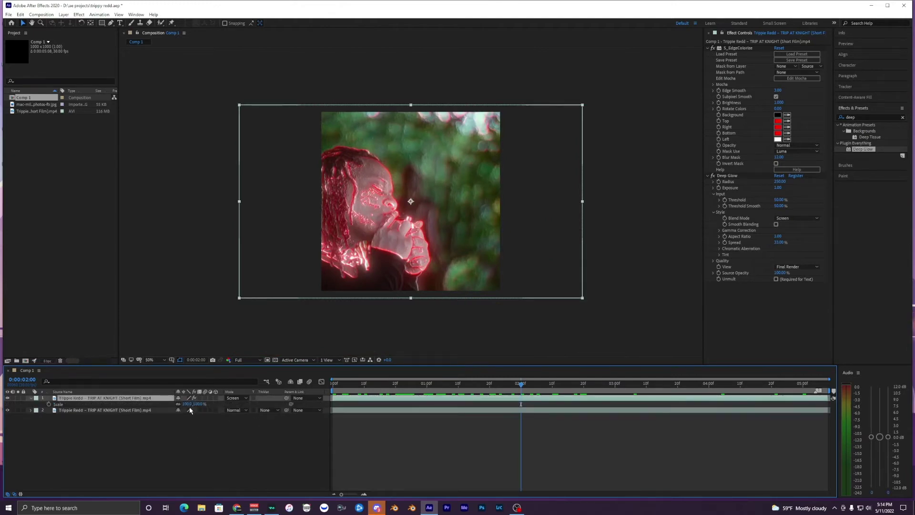
pyautogui.moveTo(189, 404)
pyautogui.mouseDown()
pyautogui.moveTo(207, 411)
pyautogui.moveTo(175, 406)
pyautogui.moveTo(184, 417)
pyautogui.moveTo(186, 404)
pyautogui.mouseUp()
pyautogui.press('p')
pyautogui.press('s')
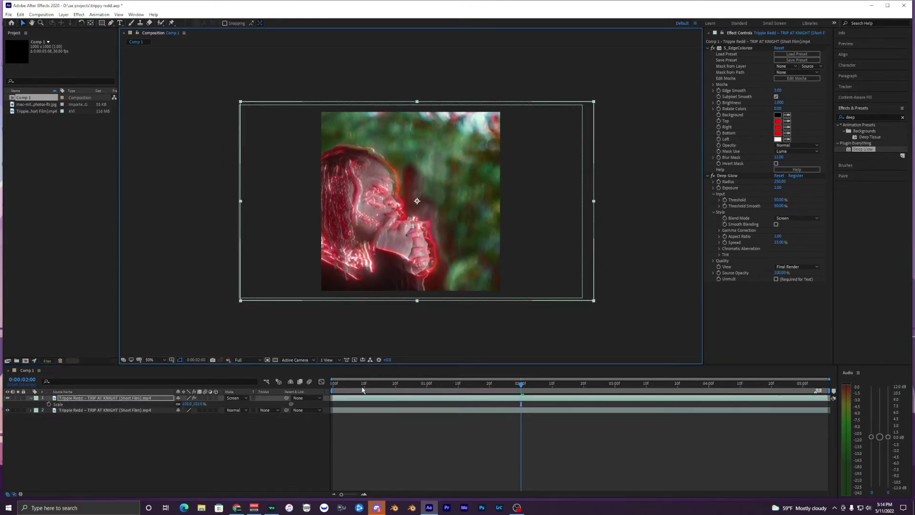
pyautogui.press('space')
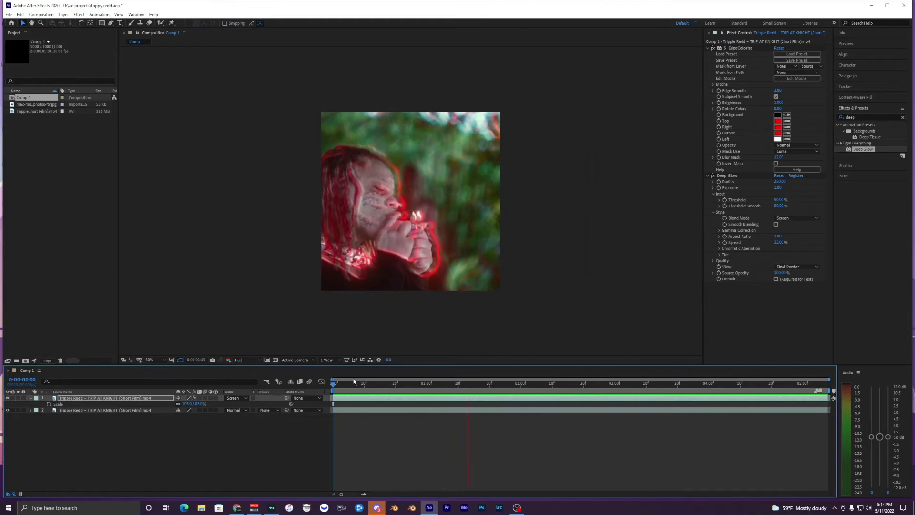
pyautogui.click(394, 255)
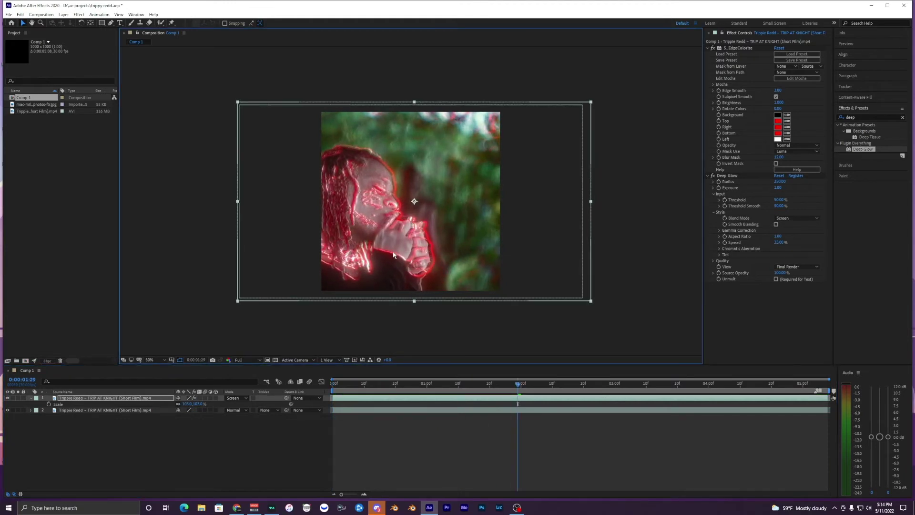
pyautogui.press('space')
pyautogui.press('space')
pyautogui.press('space')
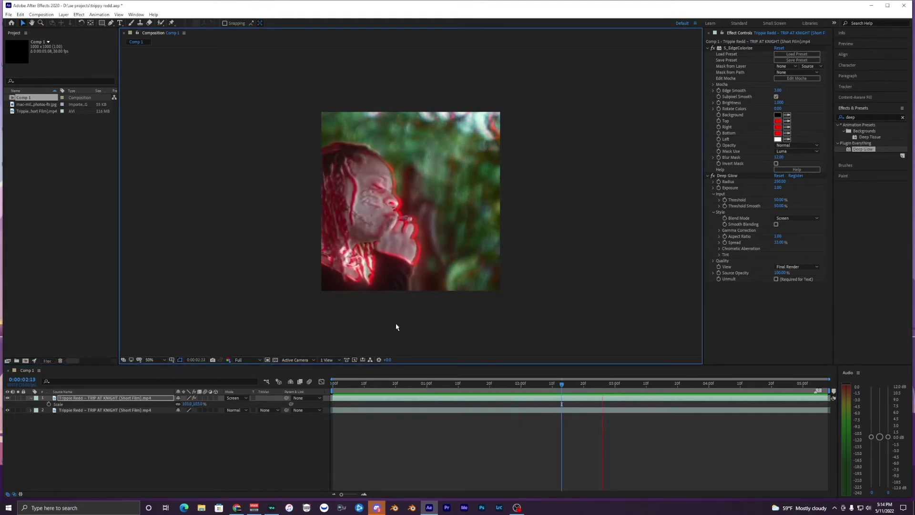
# Search 'wipel' and apply S_WipeLine to the top glowing layer, then preview.
pyautogui.click(875, 117)
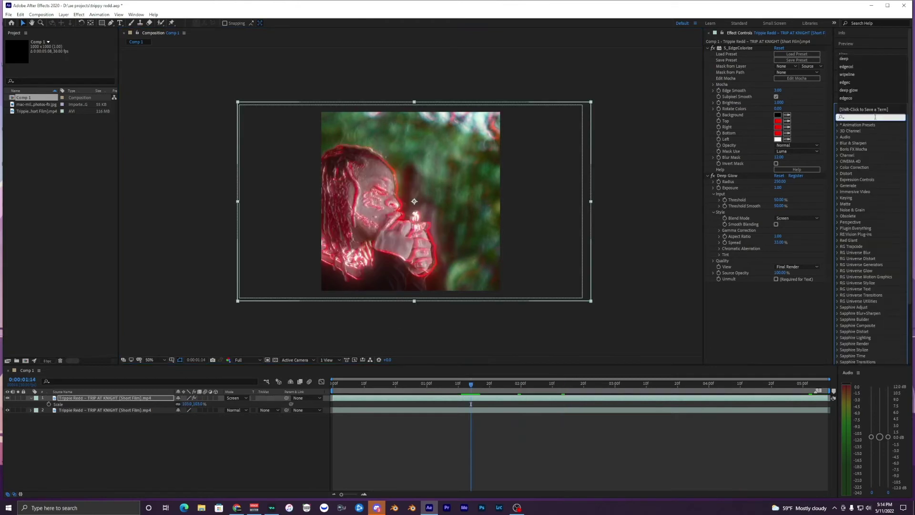
pyautogui.write('wipeline')
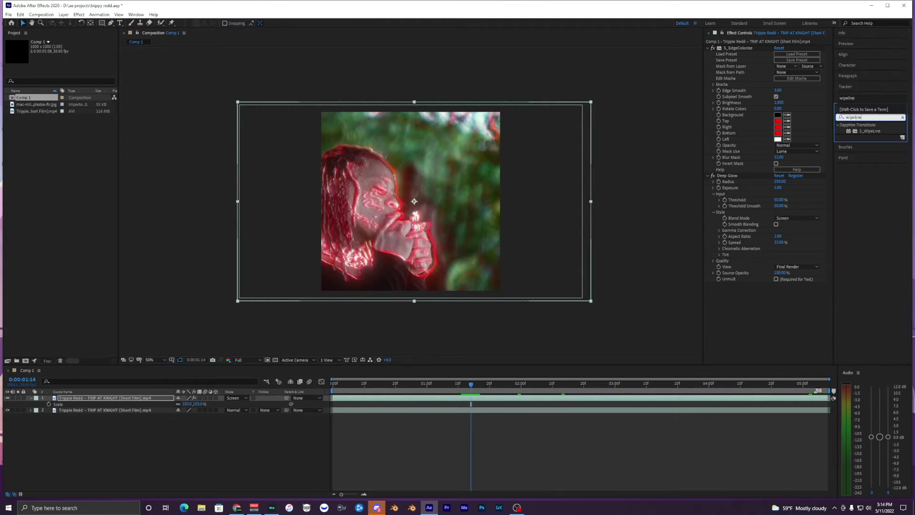
pyautogui.moveTo(870, 131); pyautogui.dragTo(455, 397)
pyautogui.press('space')
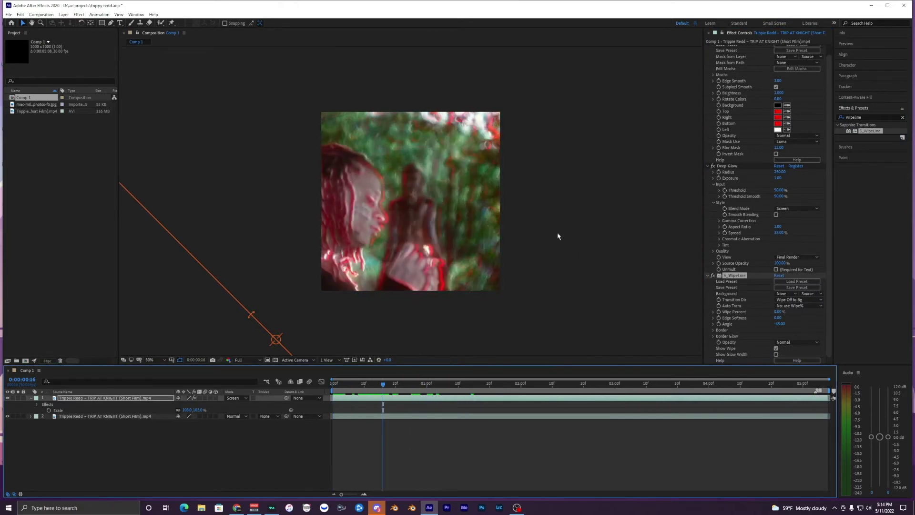
pyautogui.scroll(1, 745, 283)
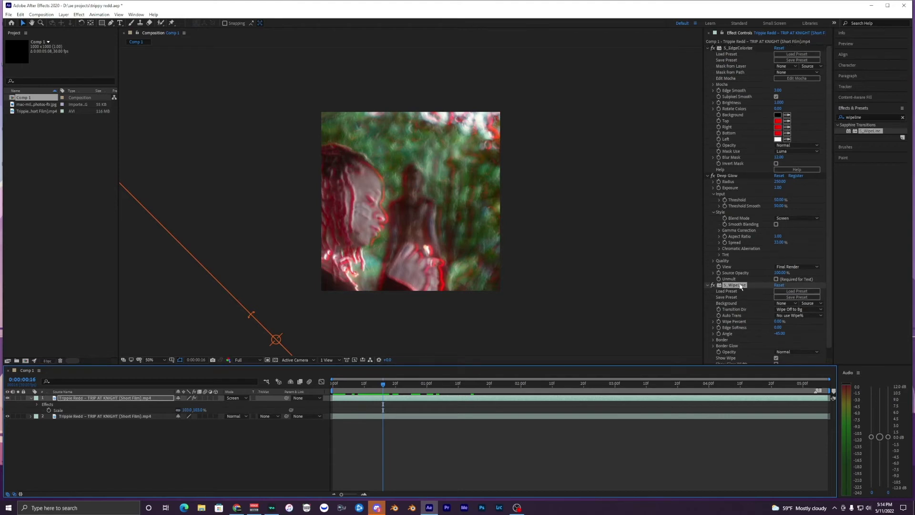
pyautogui.scroll(-1, 762, 301)
# Keyframe Wipe Percent at 100%, then 0% at 0:00:02:09.
pyautogui.moveTo(777, 315); pyautogui.dragTo(850, 303)
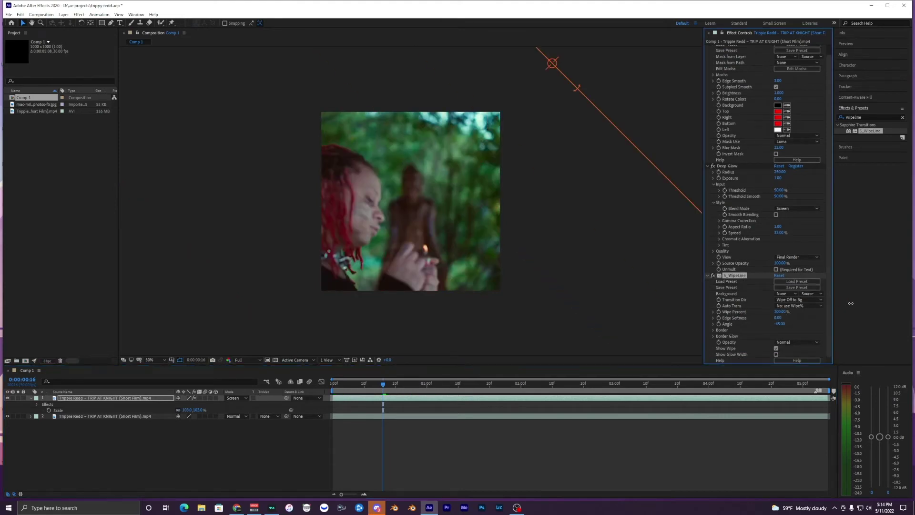
pyautogui.moveTo(422, 385); pyautogui.dragTo(550, 388)
pyautogui.moveTo(779, 315); pyautogui.dragTo(577, 306)
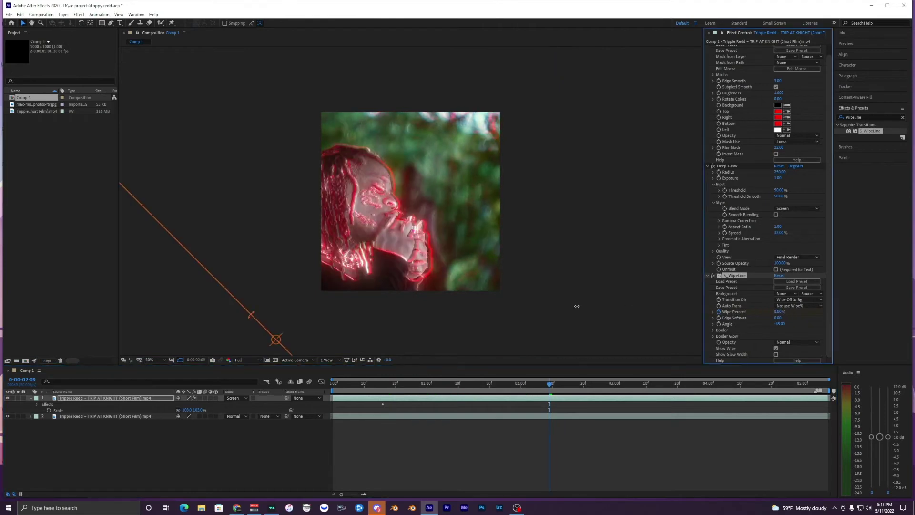
# Show the Wipe Percent keyframes, then preview and scrub the wipe from 0:00:00:12.
pyautogui.press('u')
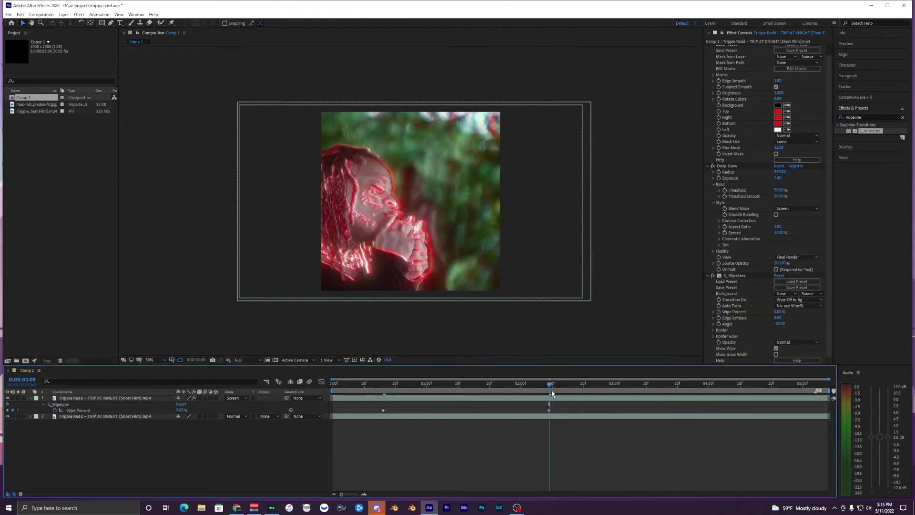
pyautogui.click(370, 384)
pyautogui.click(384, 410)
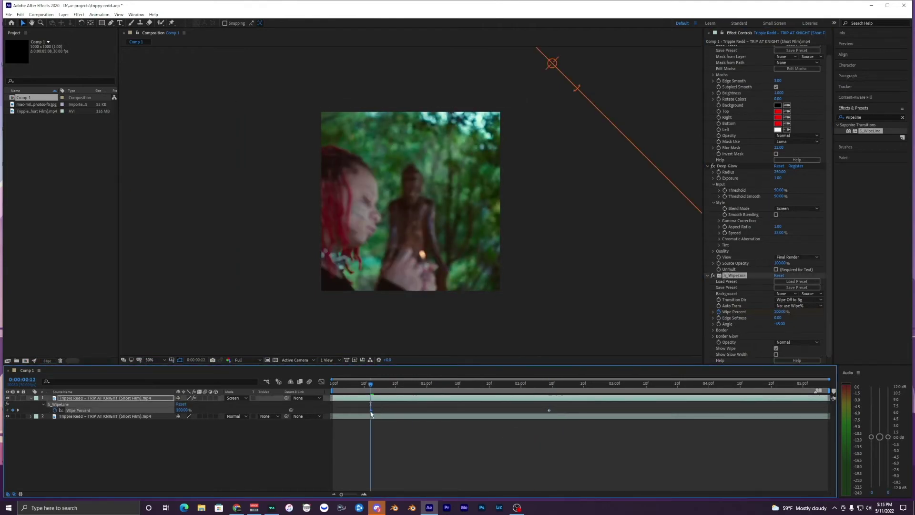
pyautogui.press('space')
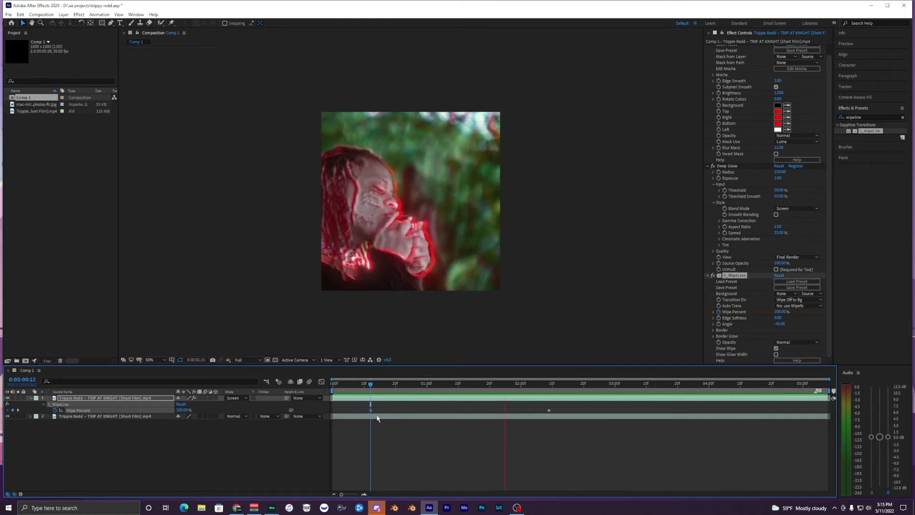
pyautogui.press('pagedown')
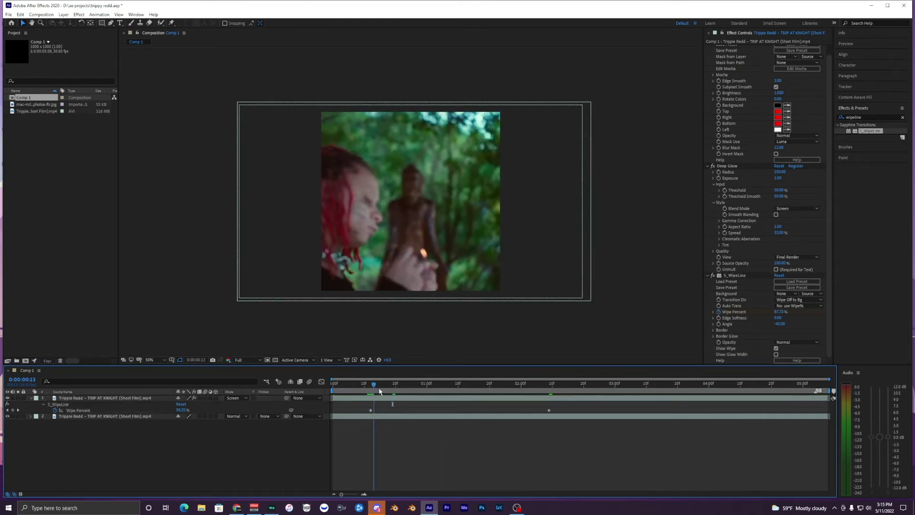
pyautogui.moveTo(410, 390); pyautogui.dragTo(457, 388)
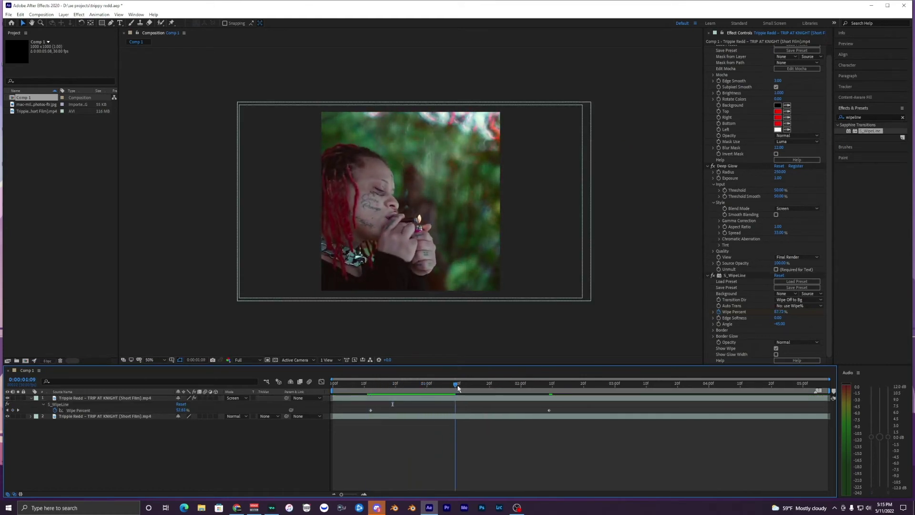
pyautogui.click(484, 398)
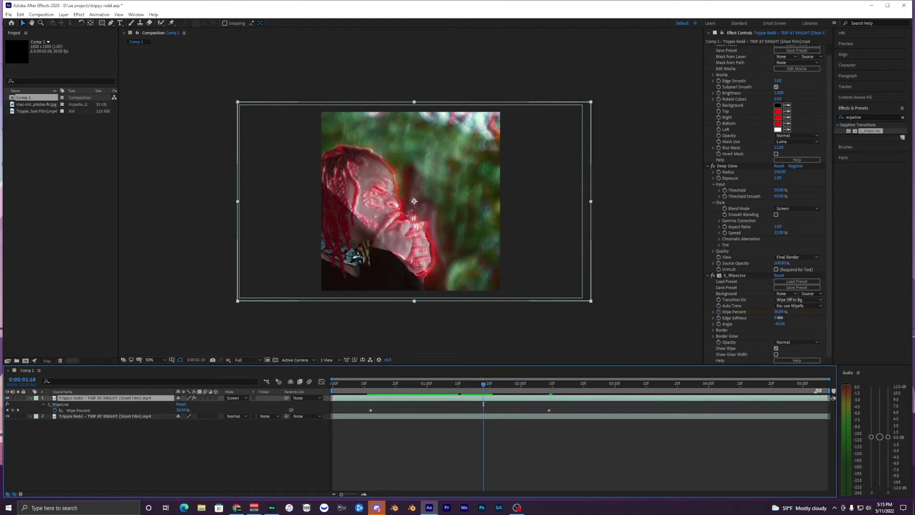
pyautogui.press('space')
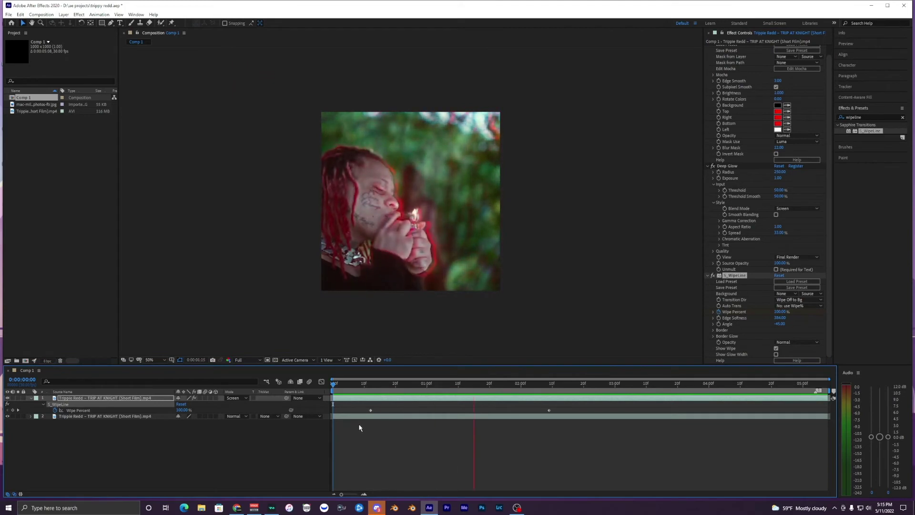
pyautogui.moveTo(370, 384); pyautogui.dragTo(348, 384)
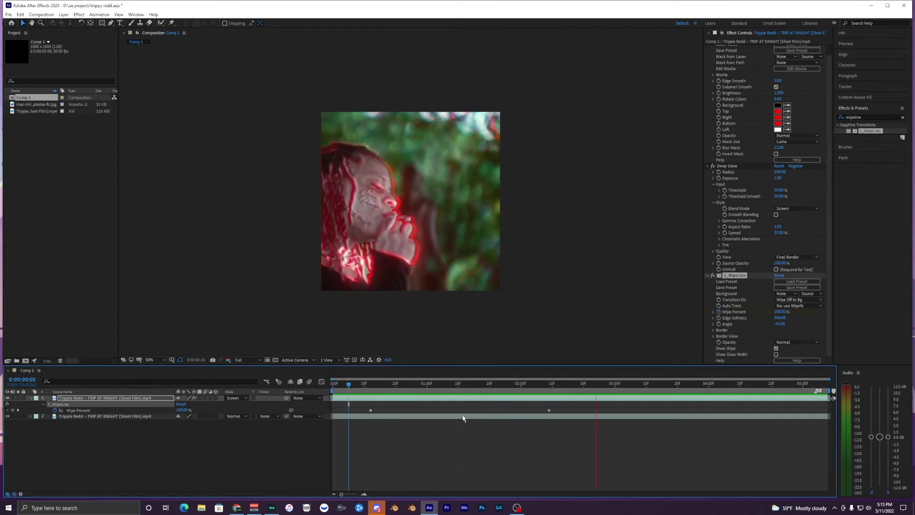
pyautogui.press('space')
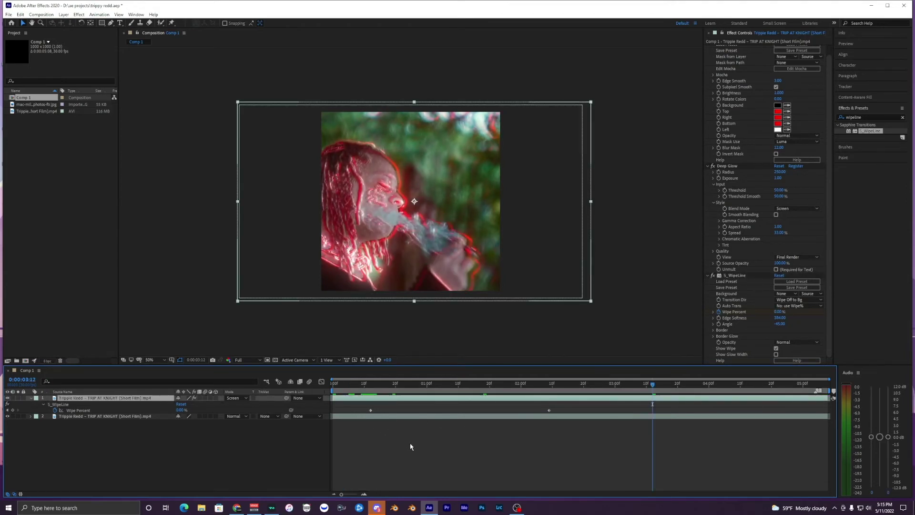
# Switch the top glowing layer's blend mode to Normal and return to the wipe's start.
pyautogui.click(429, 430)
pyautogui.click(392, 398)
pyautogui.click(236, 397)
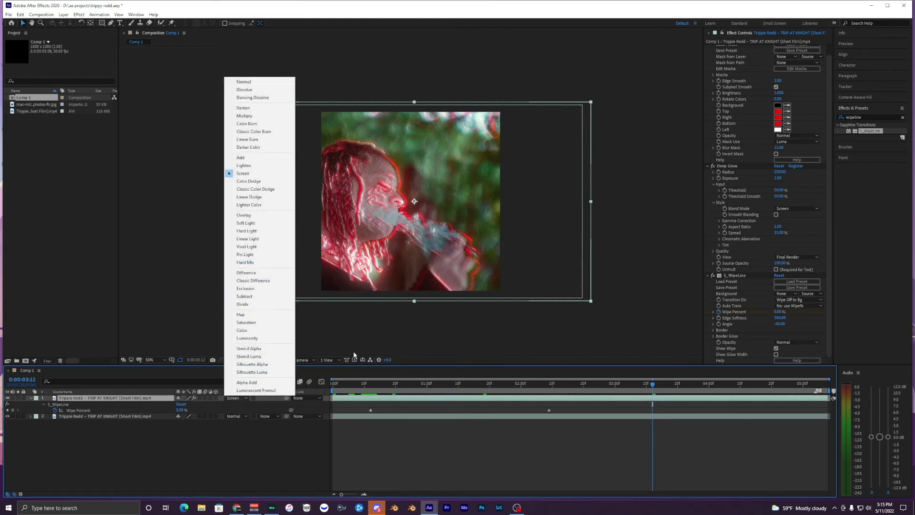
pyautogui.click(252, 82)
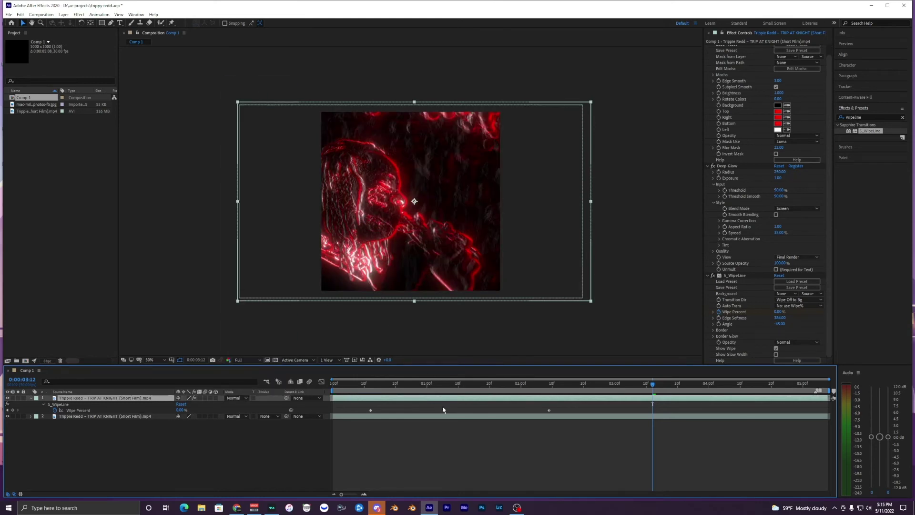
pyautogui.click(443, 429)
pyautogui.press('Home')
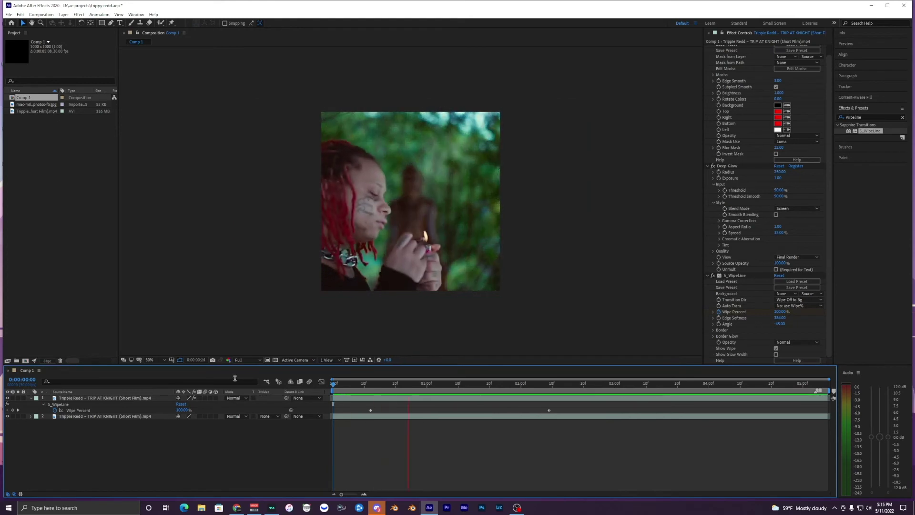
pyautogui.moveTo(581, 384); pyautogui.dragTo(550, 394)
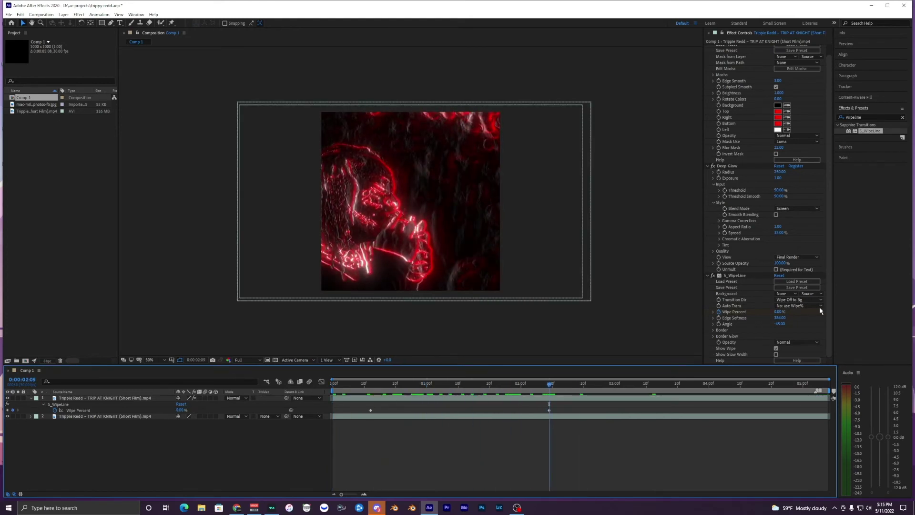
# Inspect mid-wipe, lower Edge Softness to about 75, and replay from the start.
pyautogui.moveTo(779, 314); pyautogui.dragTo(681, 331)
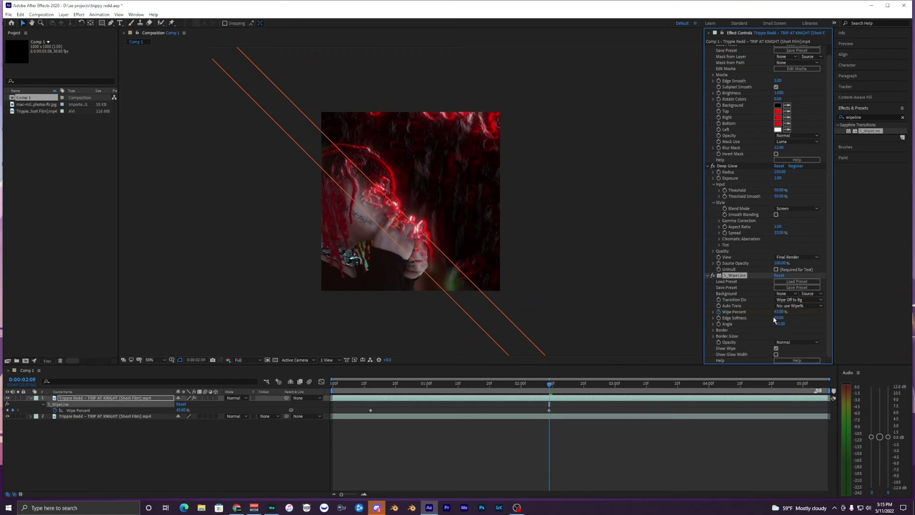
pyautogui.moveTo(774, 312)
pyautogui.mouseDown()
pyautogui.moveTo(757, 311)
pyautogui.moveTo(775, 310)
pyautogui.mouseUp()
pyautogui.press('Home')
pyautogui.press('space')
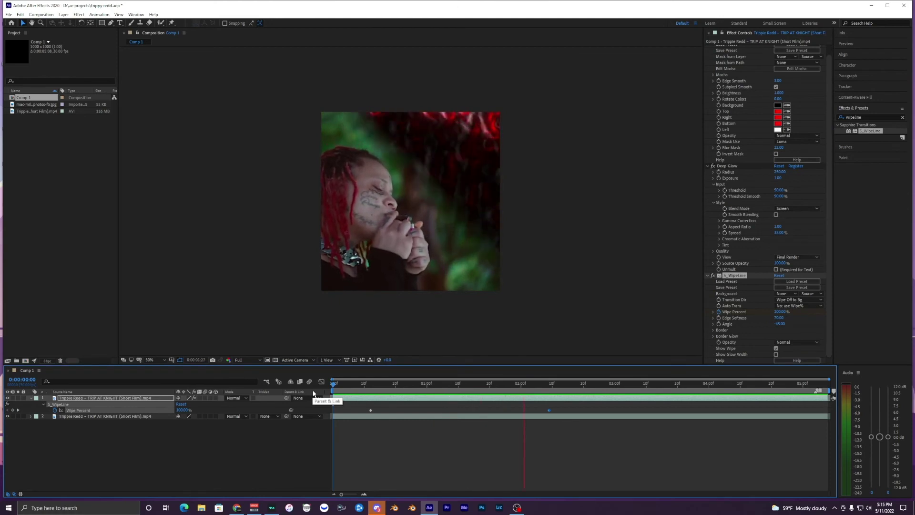
# Reshape the Wipe Percent speed graph with a short ease out of the first keyframe and a long ease into the last, then preview it.
pyautogui.moveTo(564, 403); pyautogui.dragTo(364, 414)
pyautogui.click(322, 381)
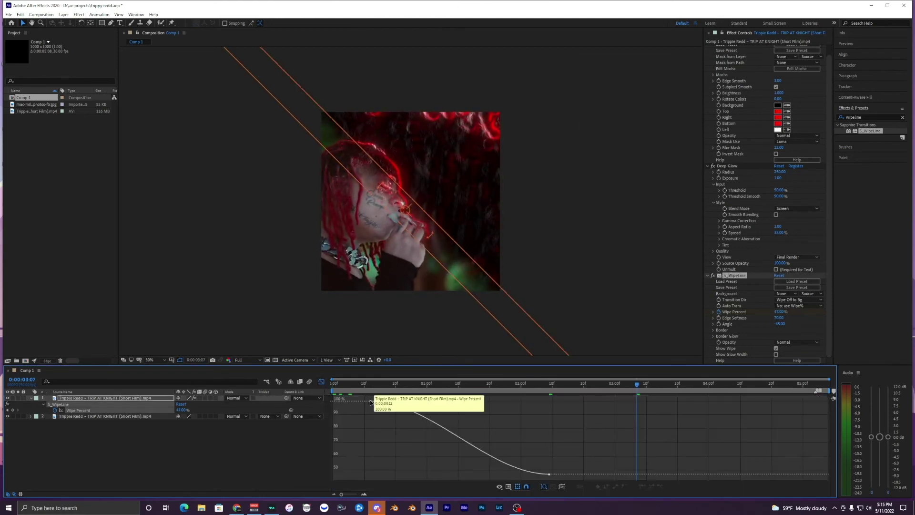
pyautogui.moveTo(479, 403); pyautogui.dragTo(388, 452)
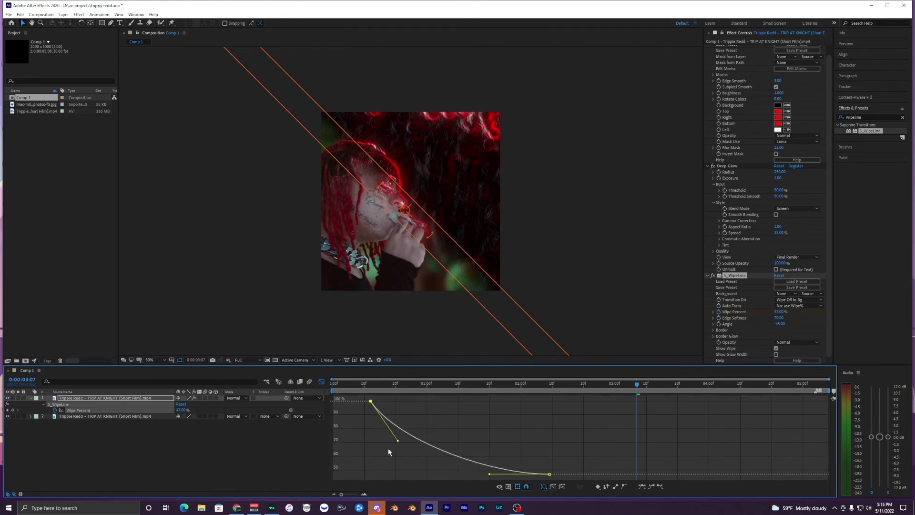
pyautogui.moveTo(452, 470); pyautogui.dragTo(421, 479)
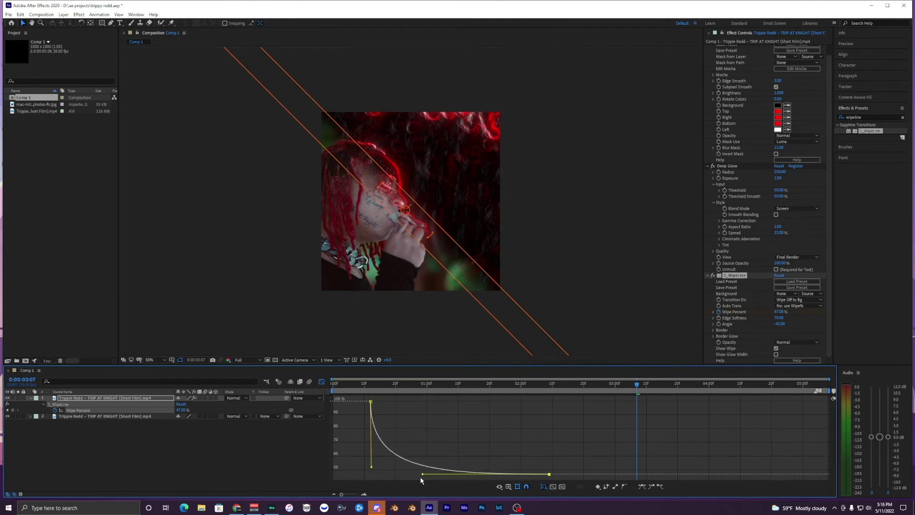
pyautogui.press('space')
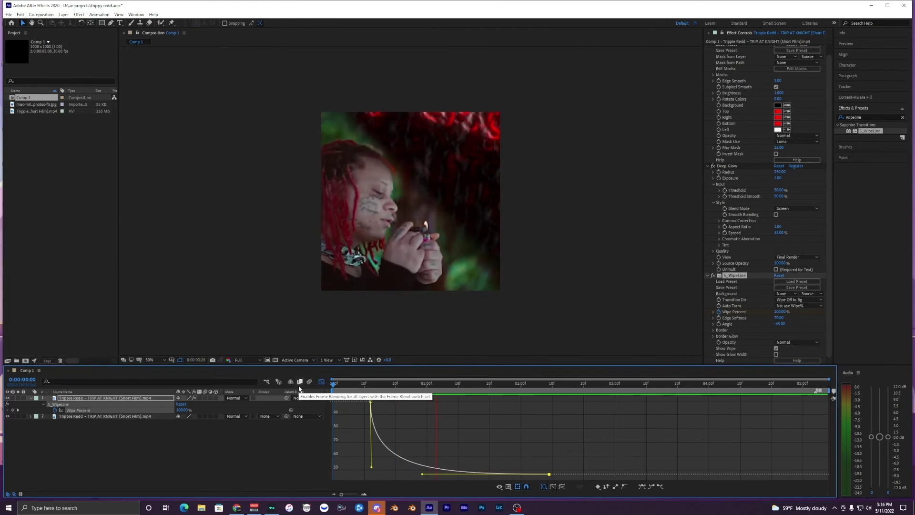
pyautogui.press('space')
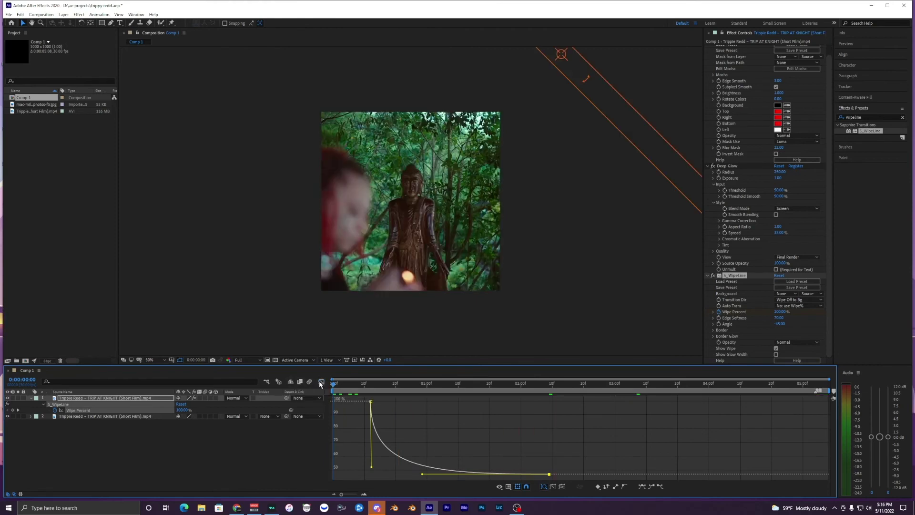
# Switch from the speed graph back to the layer bars and preview the hard-edged diagonal wipe.
pyautogui.click(321, 381)
pyautogui.press('space')
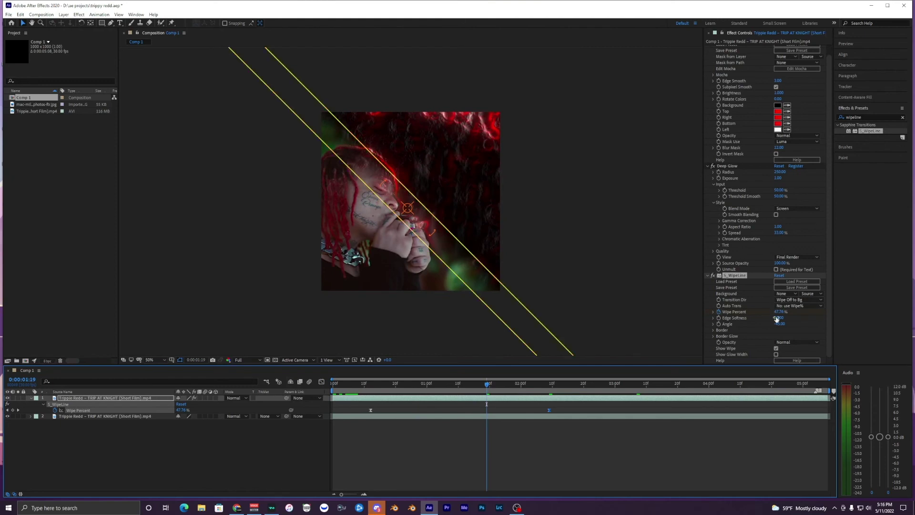
pyautogui.press('space')
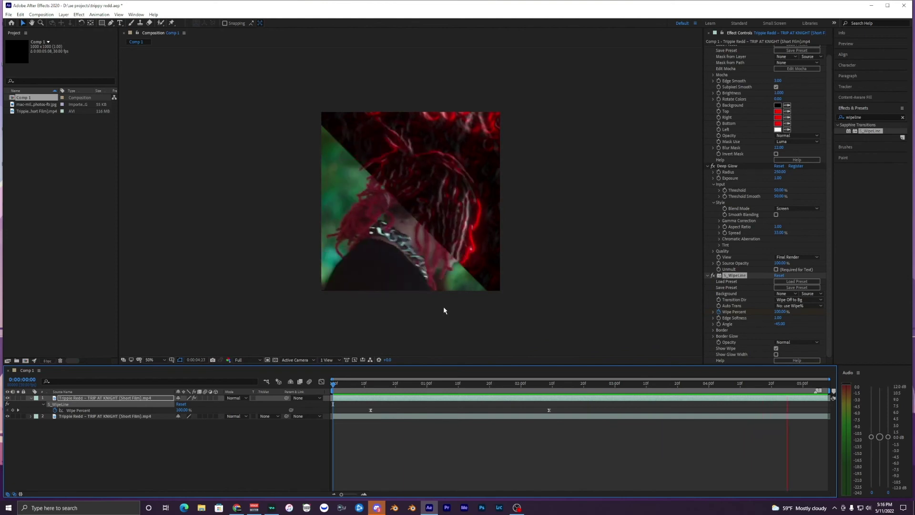
pyautogui.press('space')
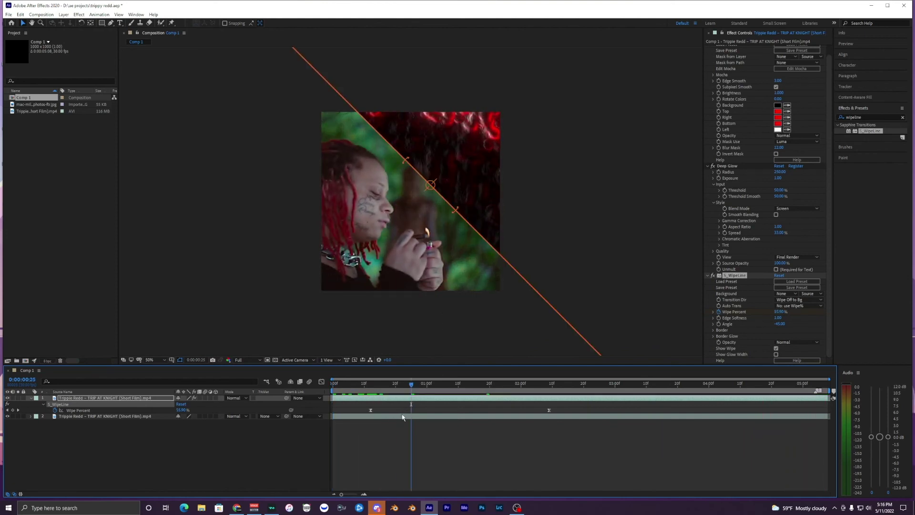
pyautogui.click(429, 433)
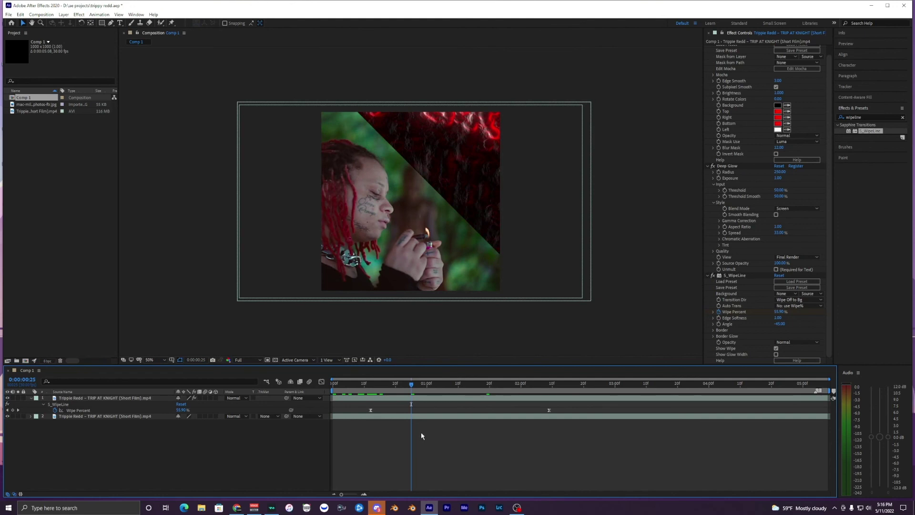
pyautogui.click(420, 416)
pyautogui.click(420, 399)
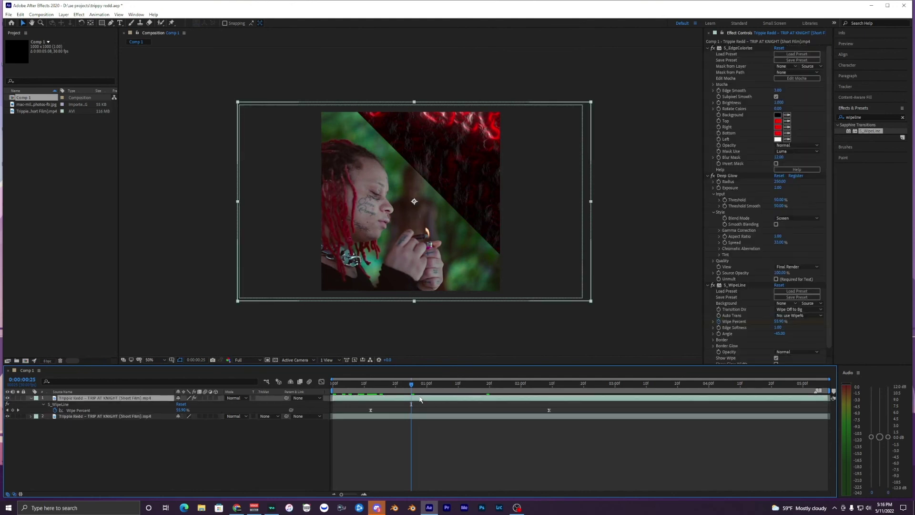
pyautogui.press('Home')
pyautogui.click(399, 416)
pyautogui.click(400, 398)
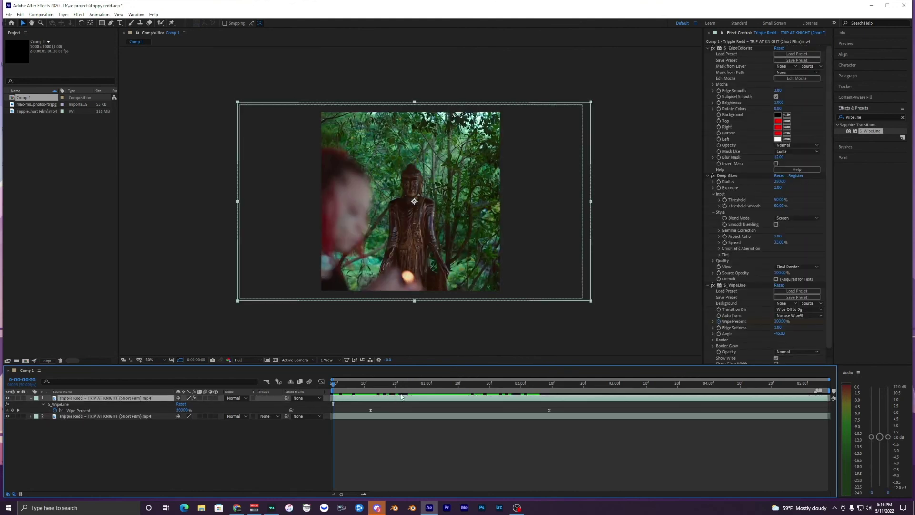
pyautogui.moveTo(333, 383); pyautogui.dragTo(492, 396)
pyautogui.click(491, 433)
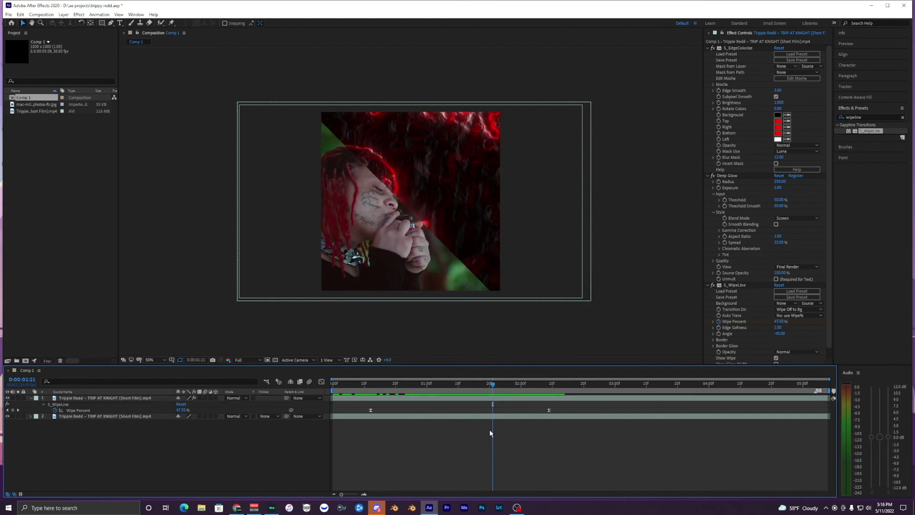